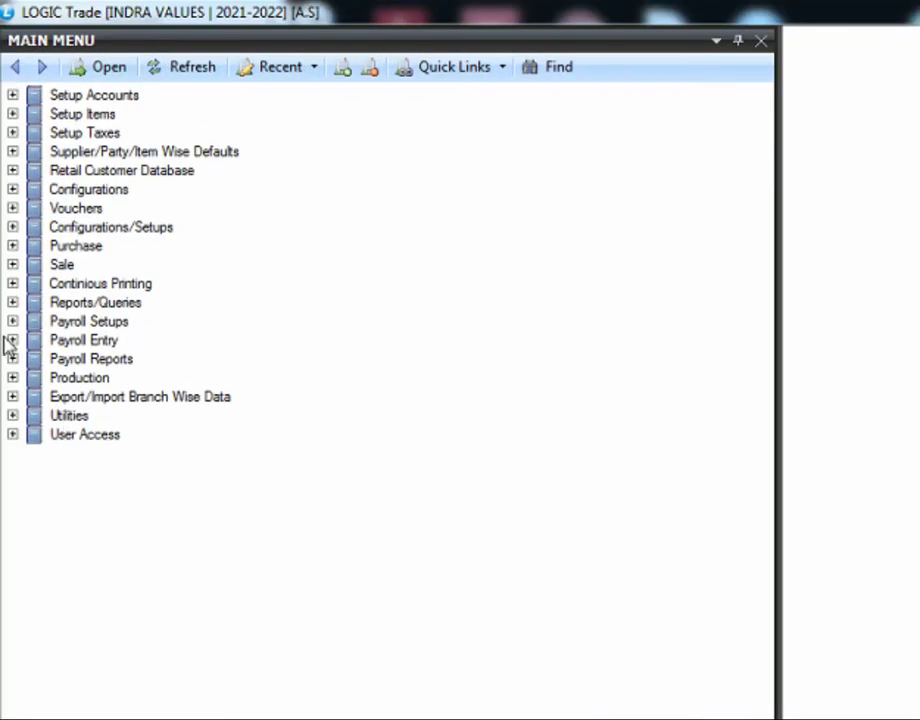
Expand Reports/Queries > Sale Reports > GST Reports/Returns in the main menu and select GST Returns.
click(7, 244)
click(11, 303)
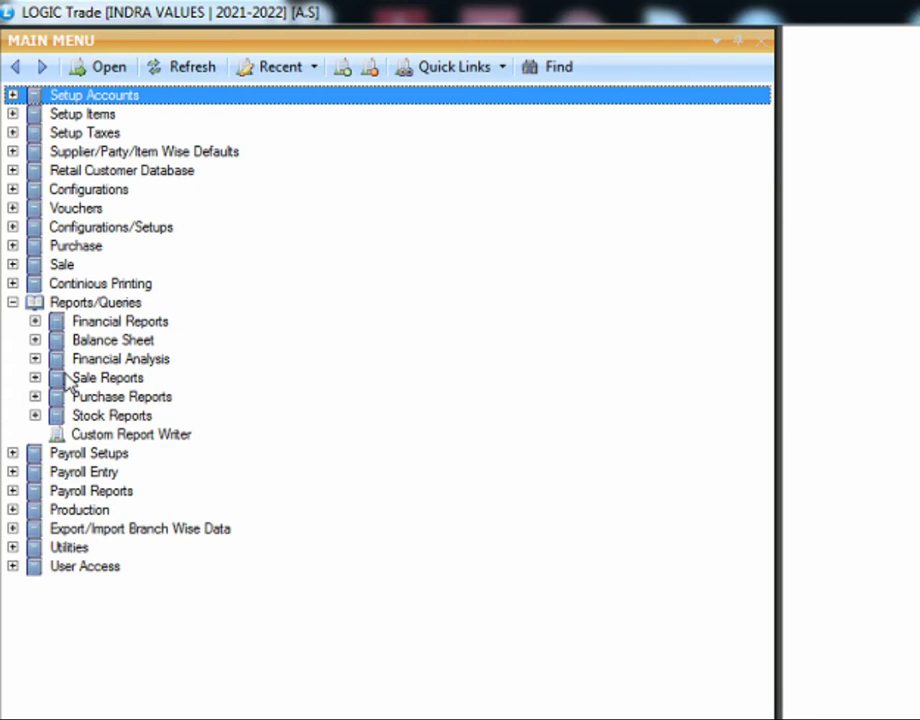
click(35, 378)
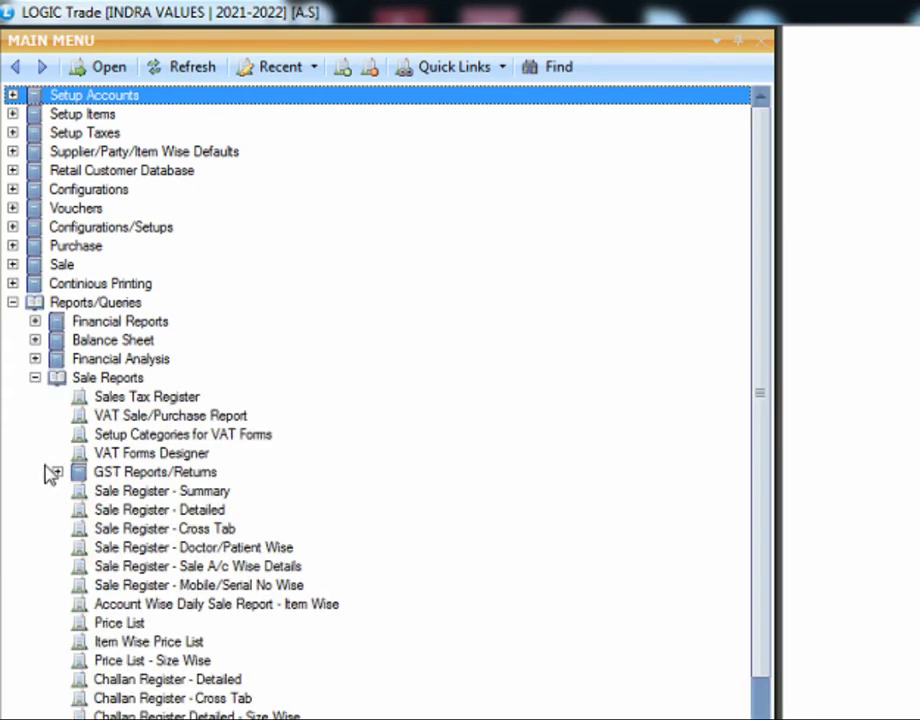
click(58, 472)
click(170, 494)
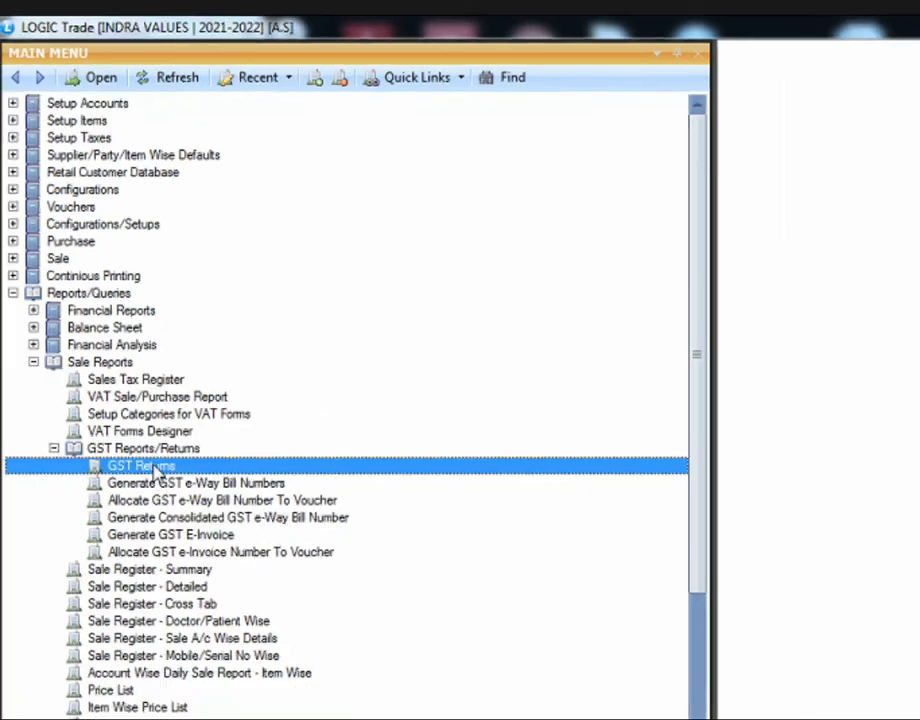
Open the GST Returns report's configuration on the Gst E-Invoice tab.
double_click(170, 494)
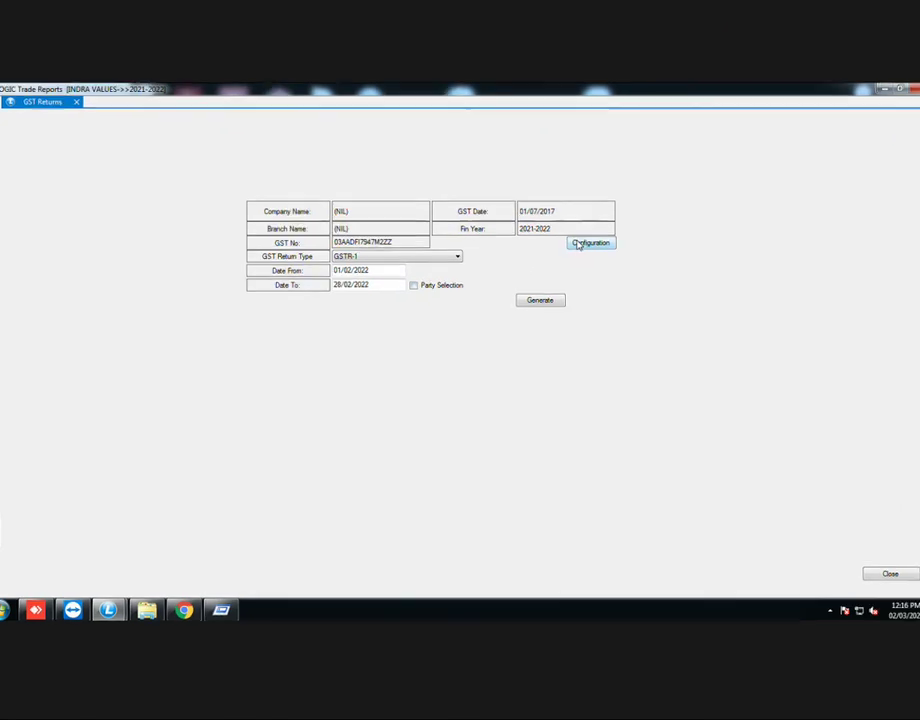
click(584, 246)
click(528, 150)
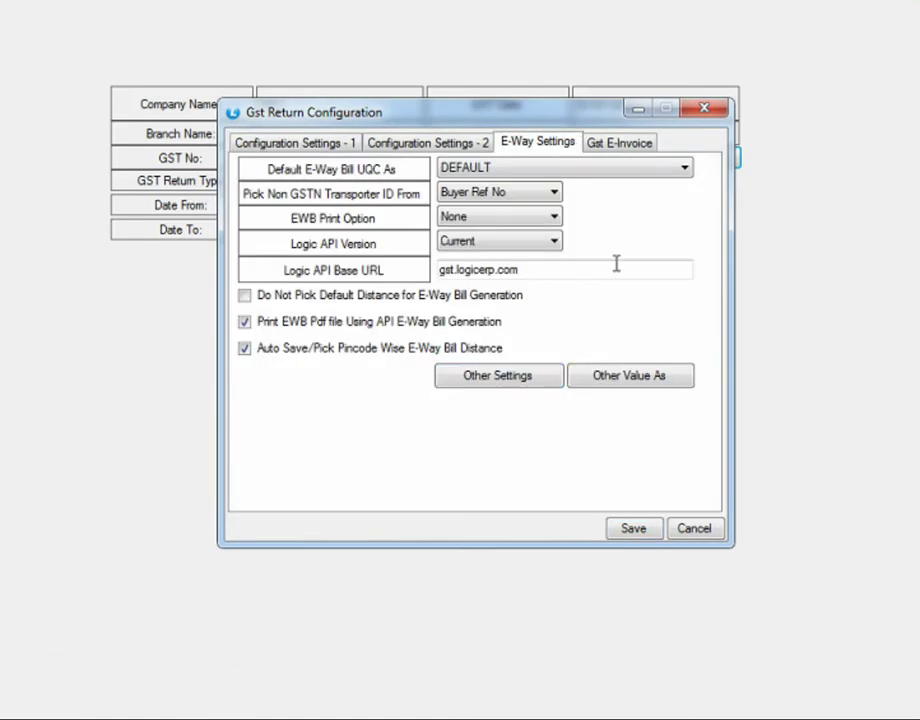
click(620, 150)
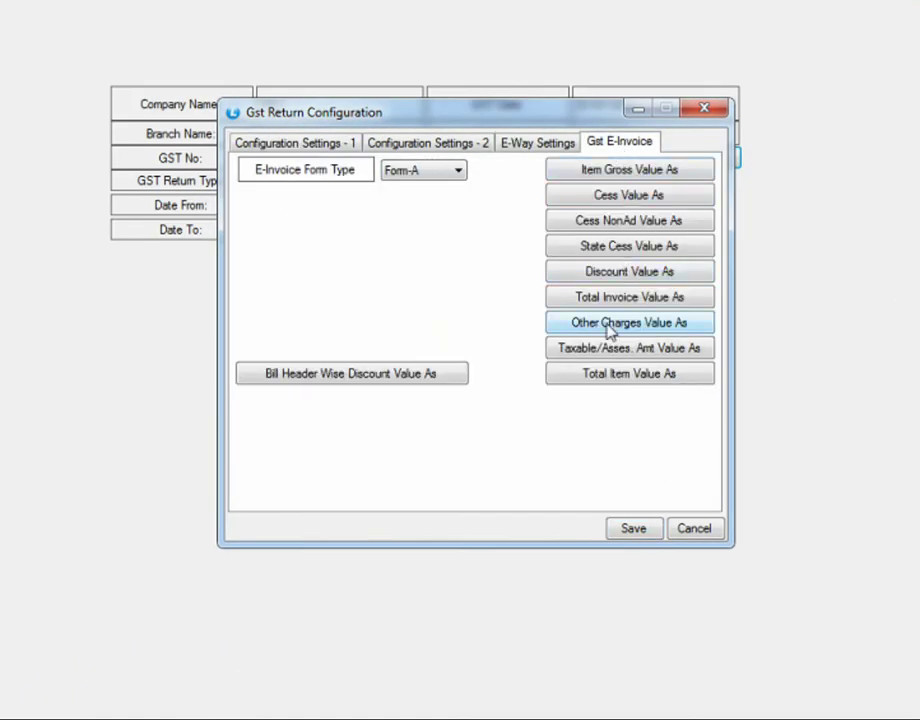
Inspect the Net Amount breakdowns for item gross value, cess, non-ad valorem cess and state cess.
click(626, 173)
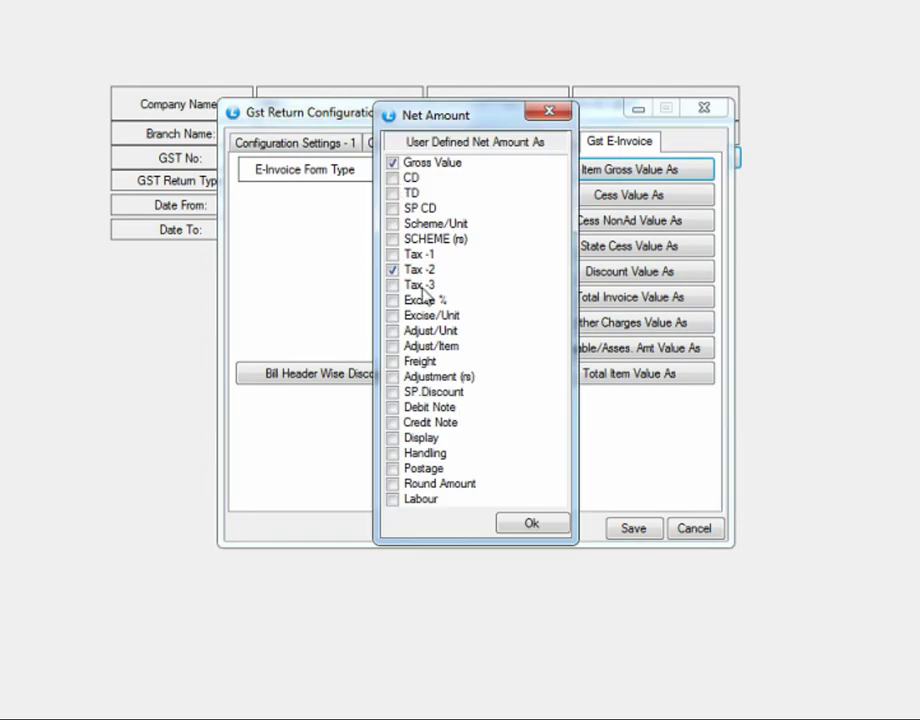
click(549, 111)
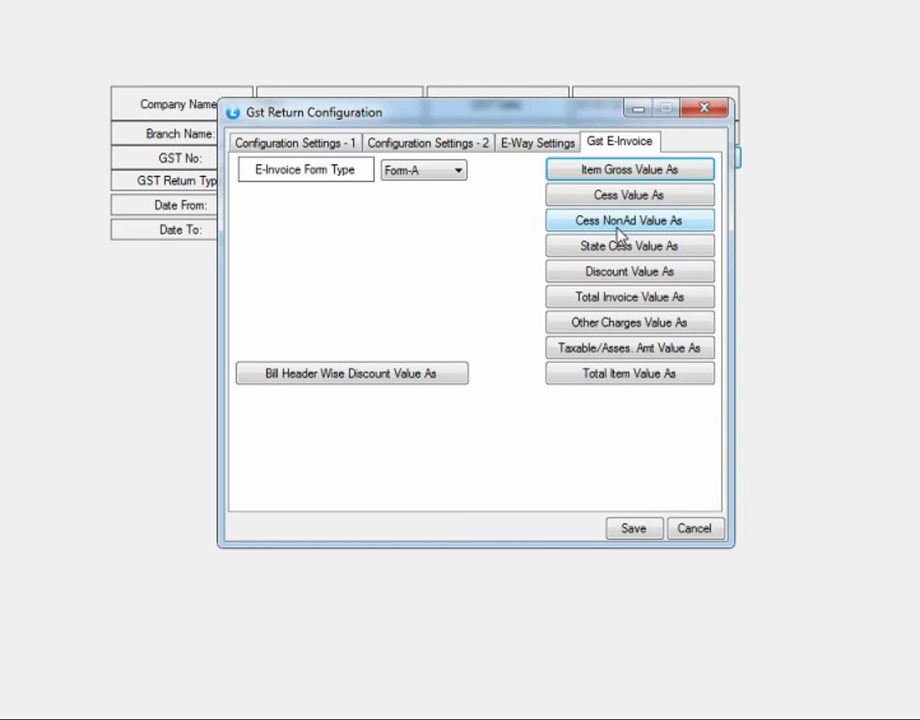
click(629, 200)
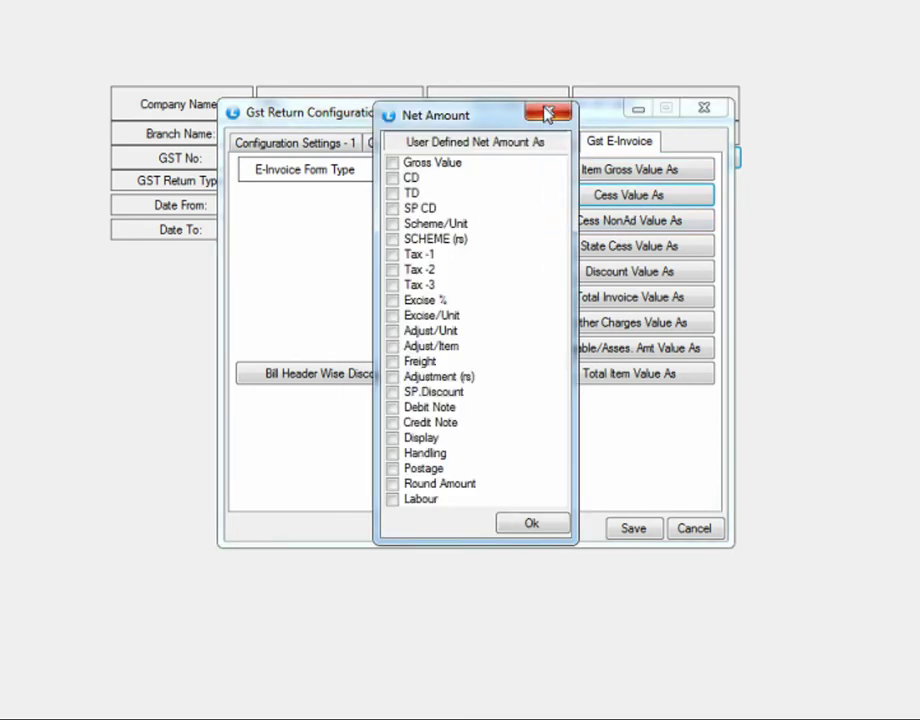
click(549, 111)
click(597, 222)
click(537, 116)
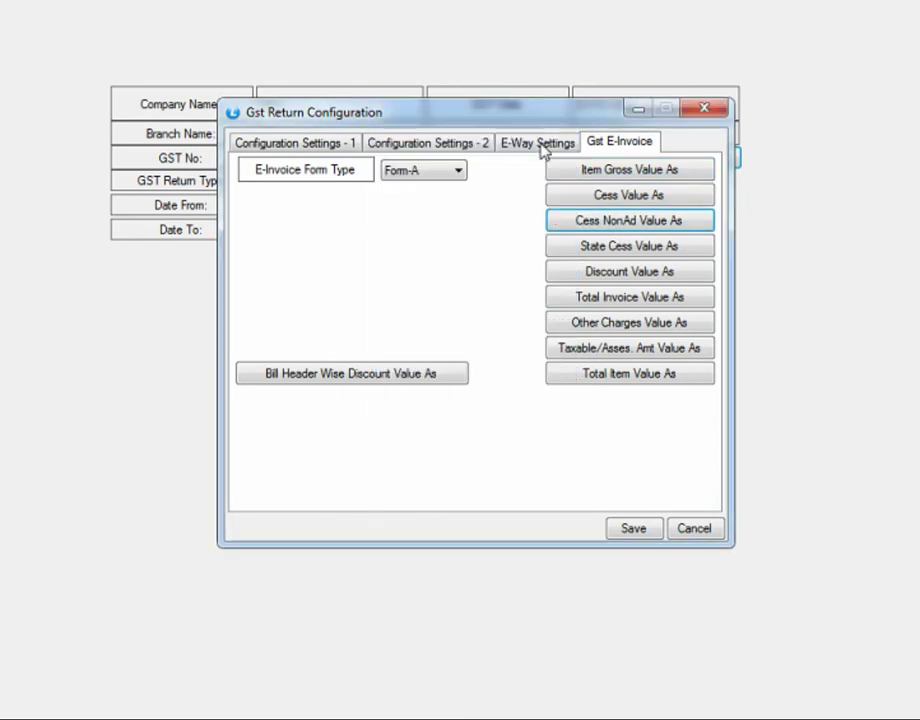
click(604, 252)
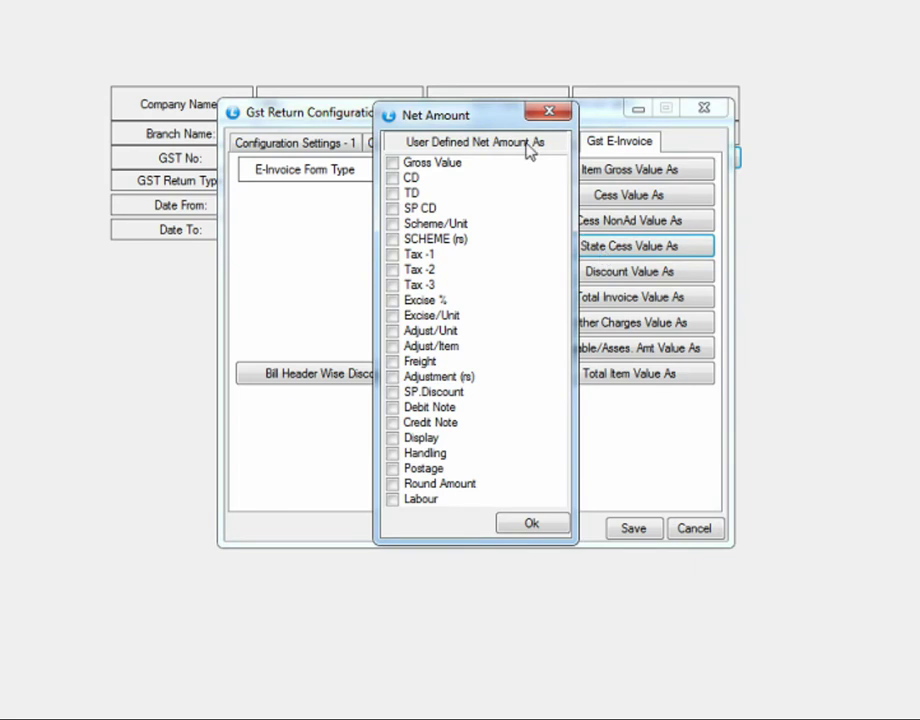
click(546, 113)
Inspect the breakdowns for discount, total invoice value, other charges, taxable value and total item value.
click(621, 270)
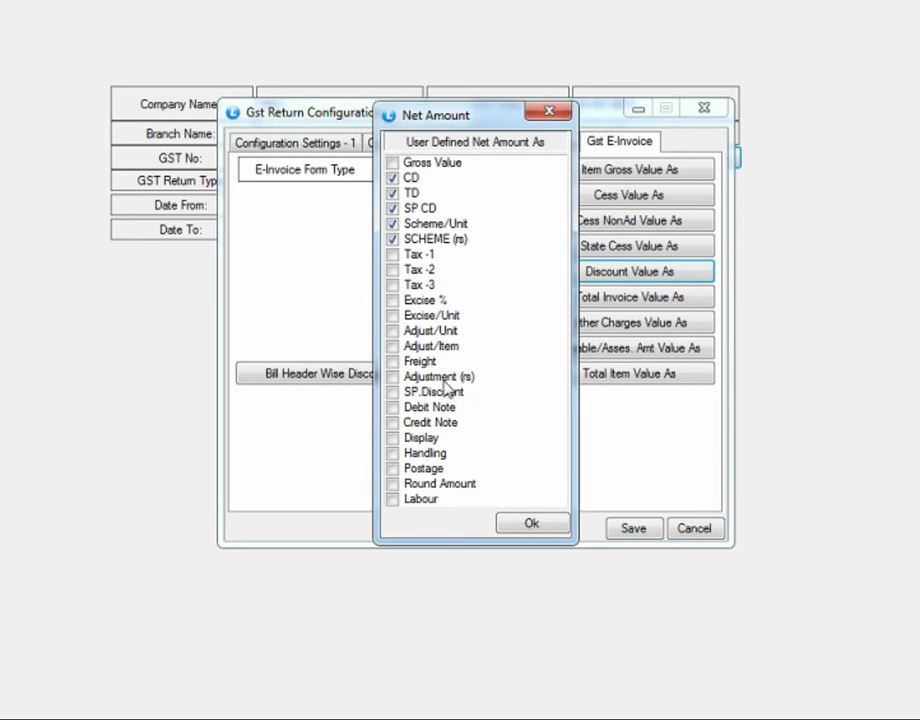
click(536, 524)
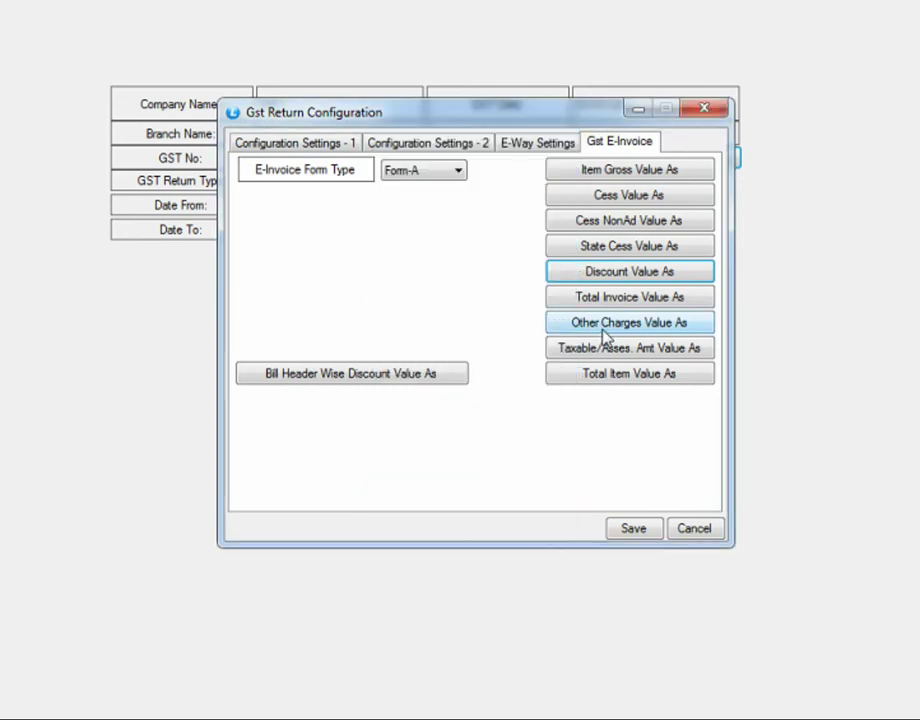
click(556, 300)
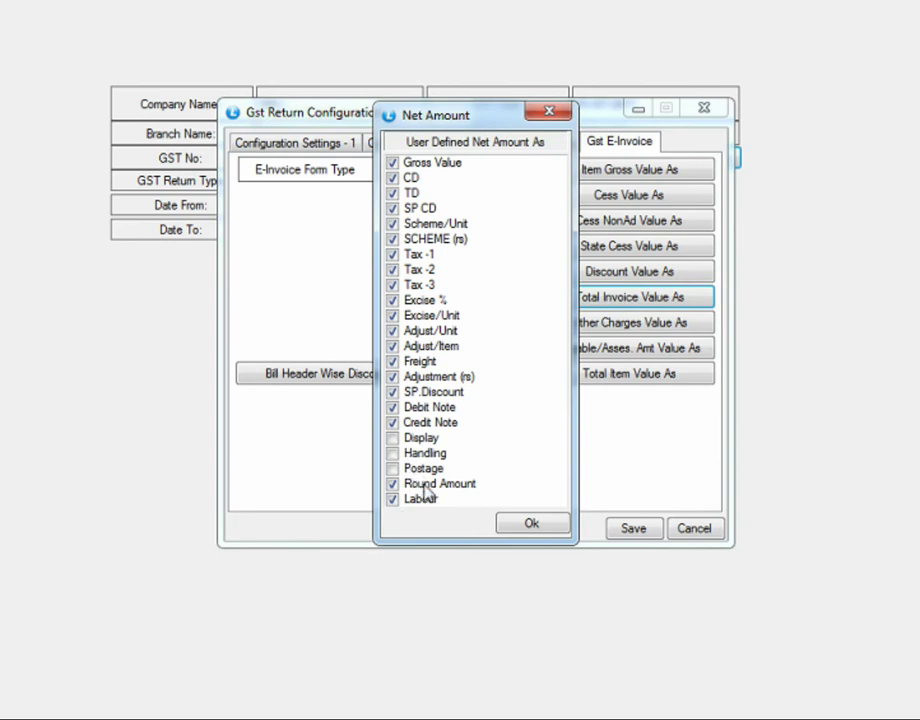
click(532, 524)
click(640, 322)
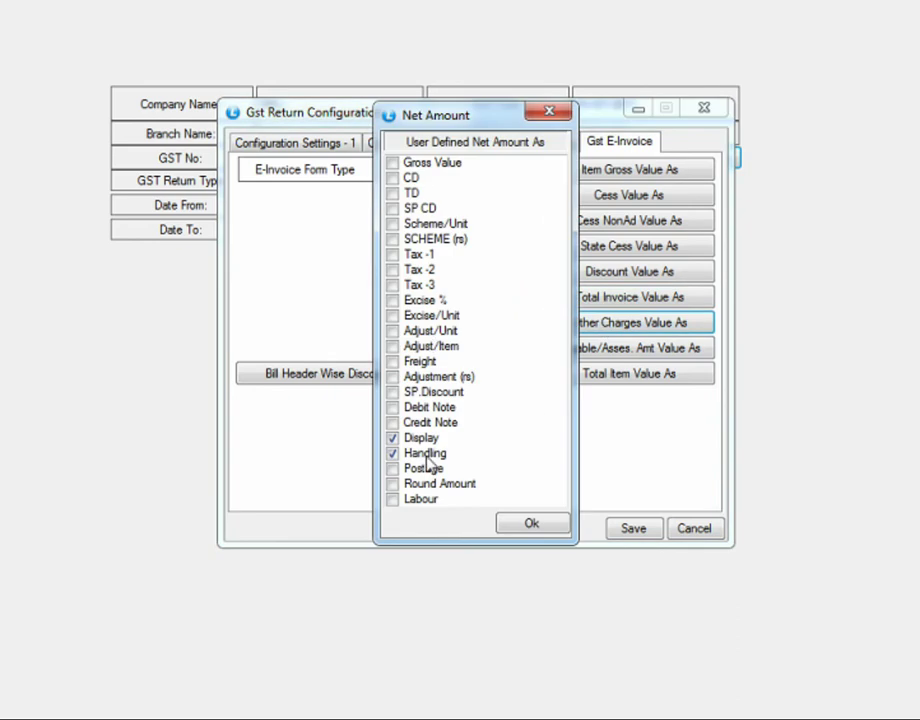
click(549, 111)
click(632, 350)
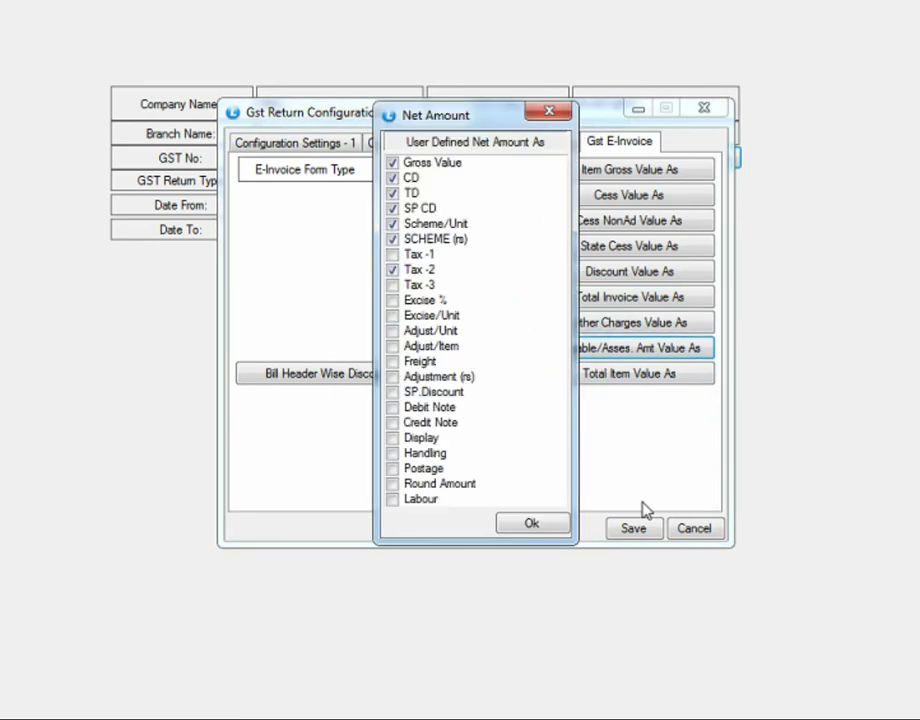
click(547, 113)
click(600, 380)
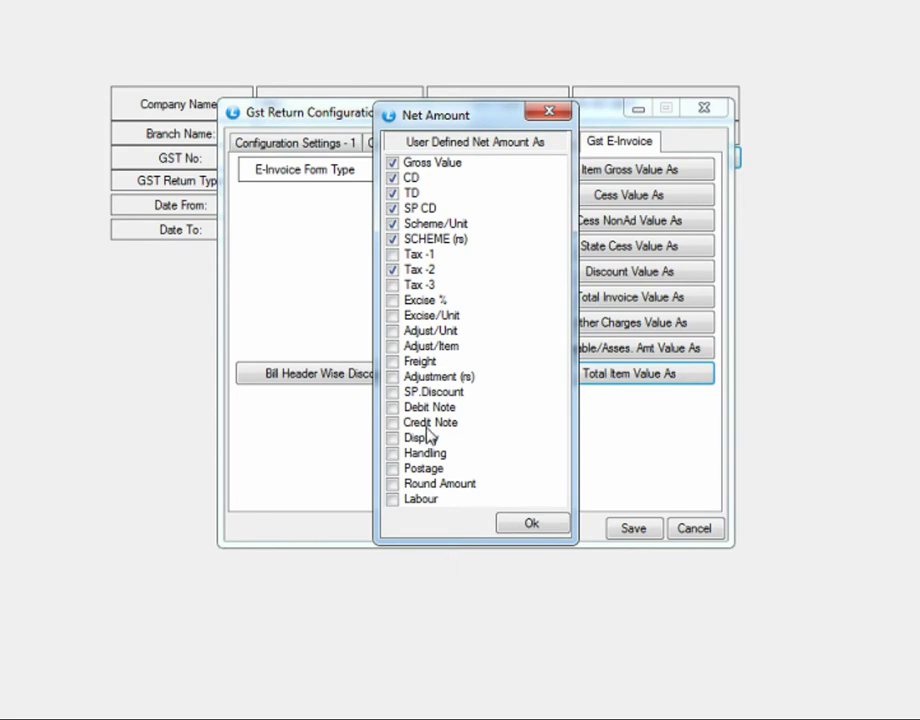
click(546, 527)
Close GST Returns, then in Setup New Account filter by 'IND' and load the second Ludhiana customer.
click(694, 528)
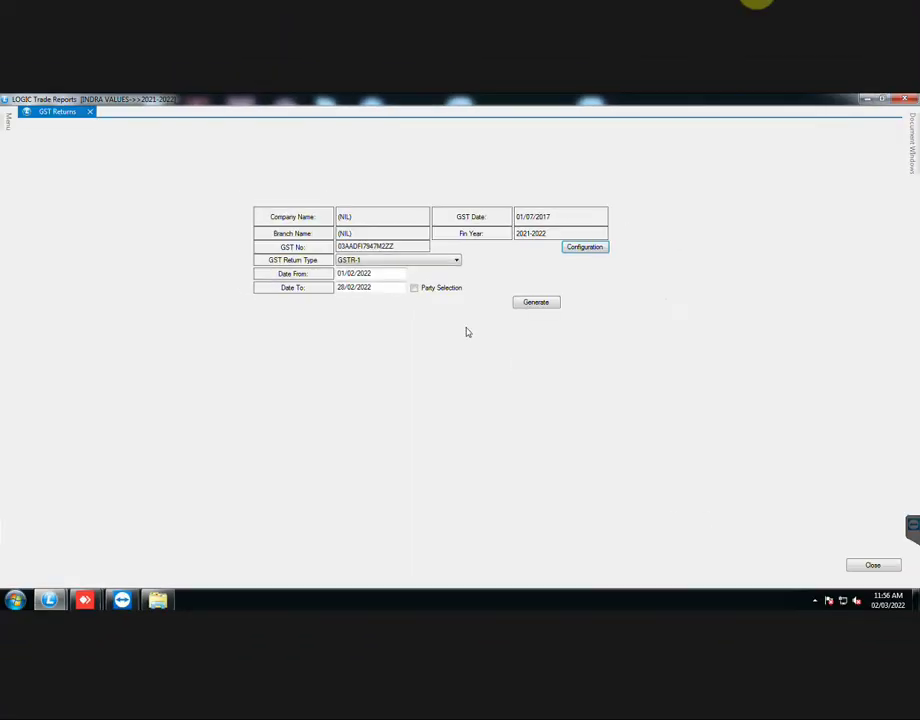
click(887, 568)
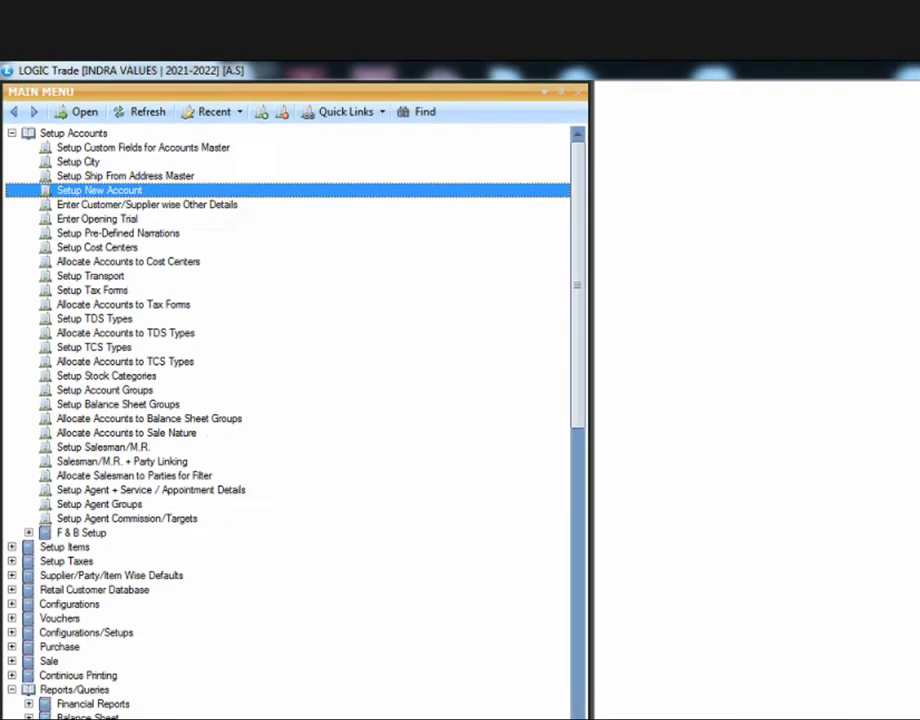
key(Return)
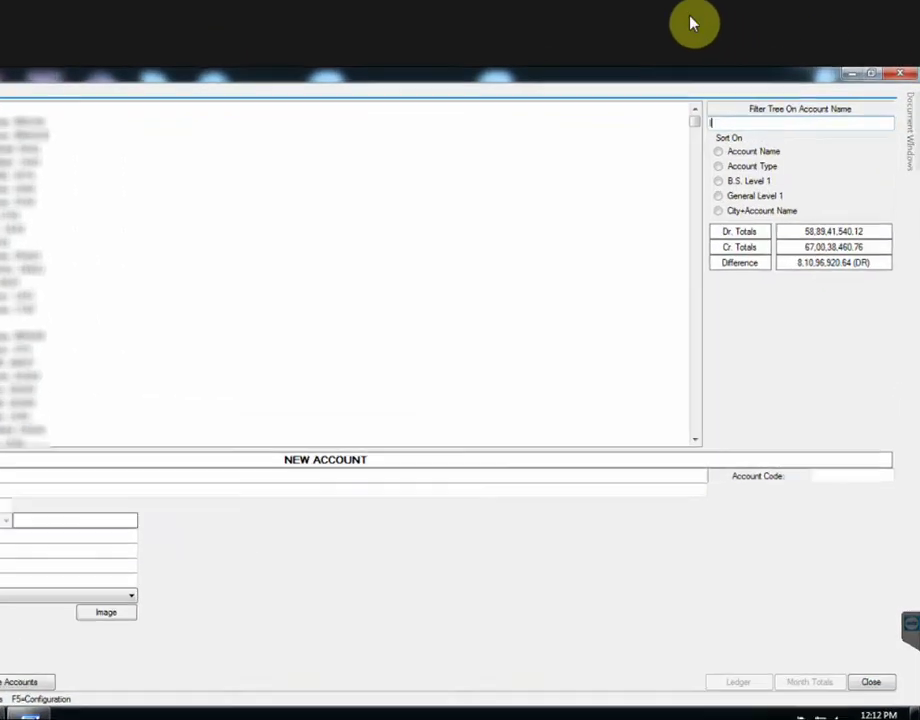
text(INDRA OKAN)
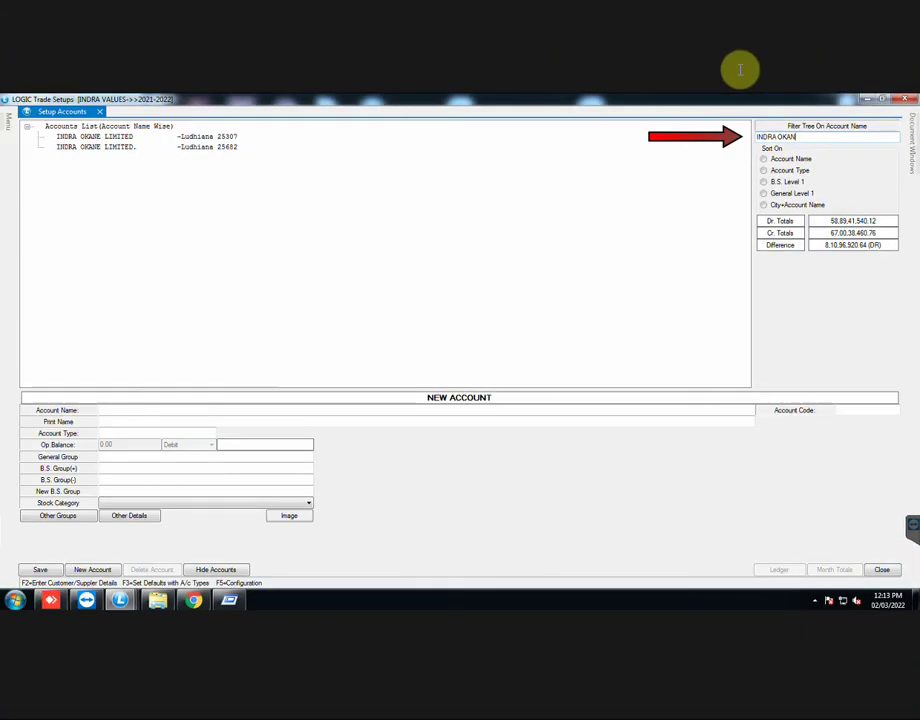
click(222, 150)
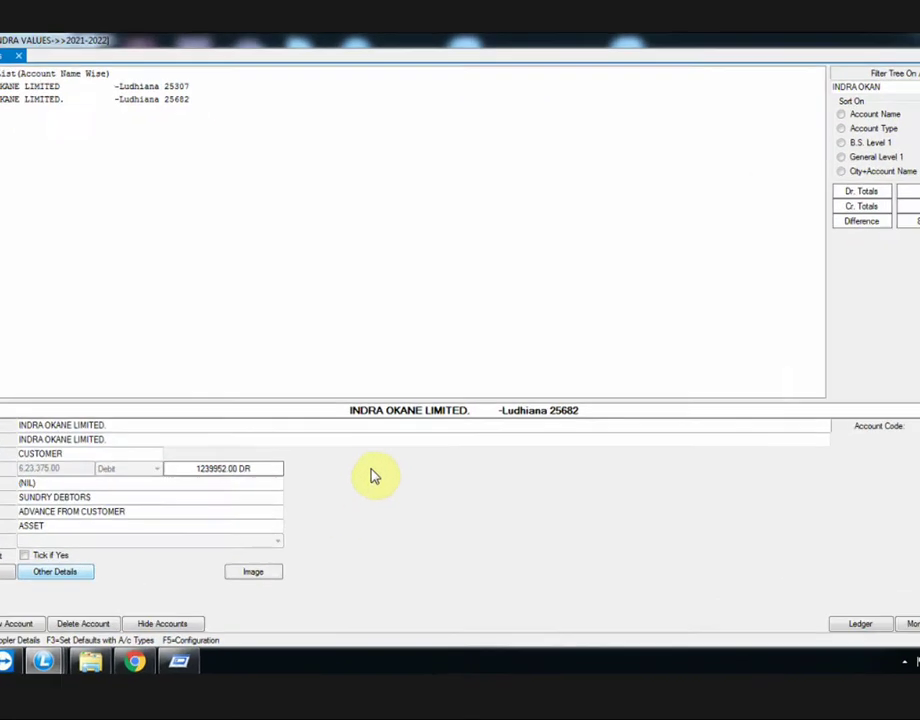
Open the customer's F2 details and confirm the address as INDIA, Punjab, Ludhiana.
key(F2)
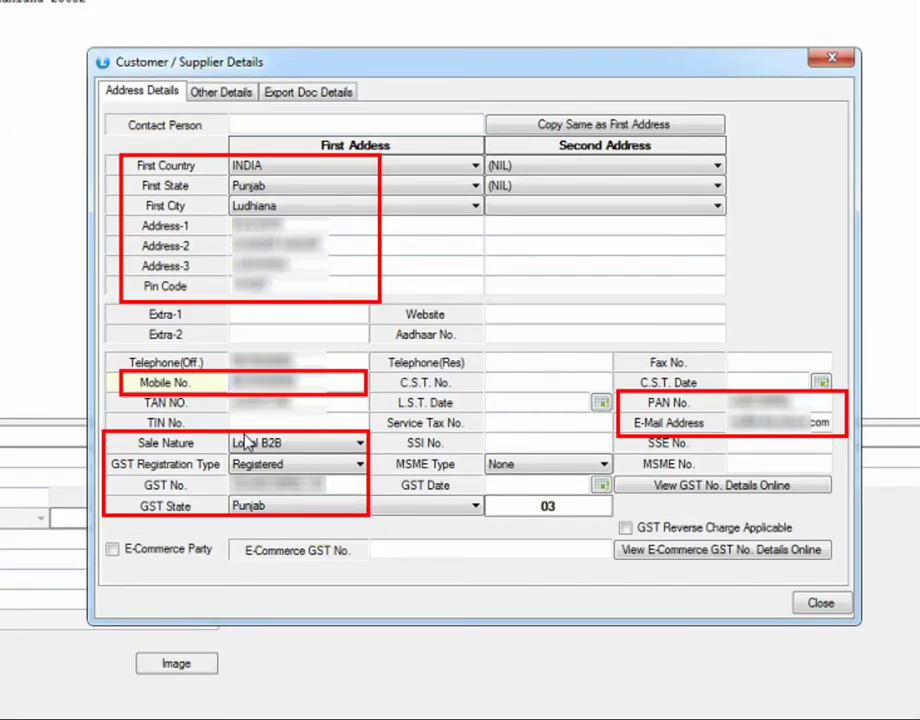
click(327, 170)
click(325, 169)
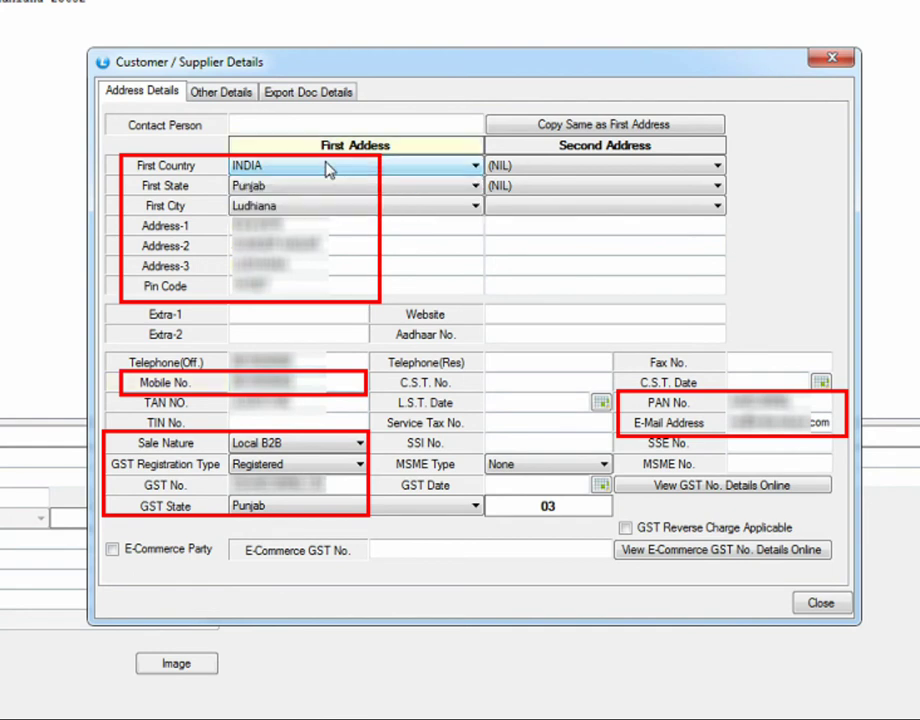
click(318, 190)
click(318, 190)
click(318, 208)
click(318, 210)
key(Tab)
key(Tab)
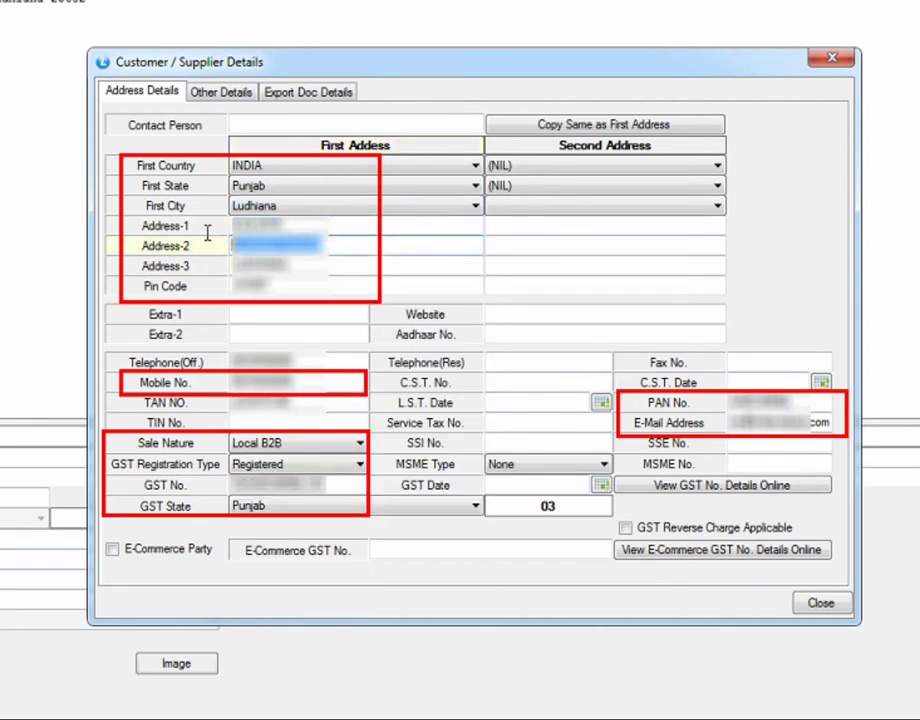
key(Tab)
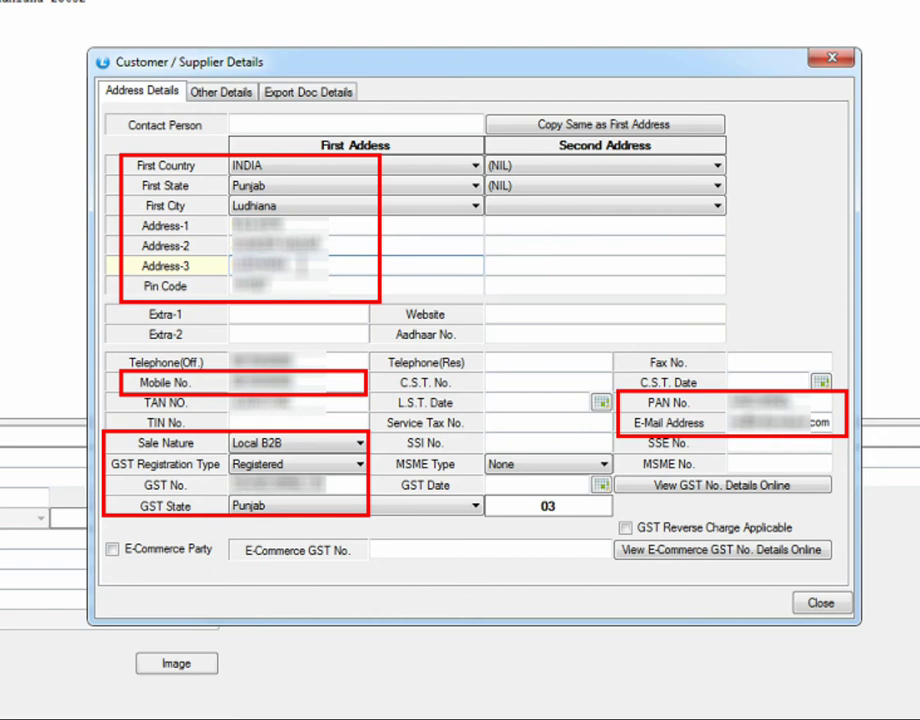
key(Tab)
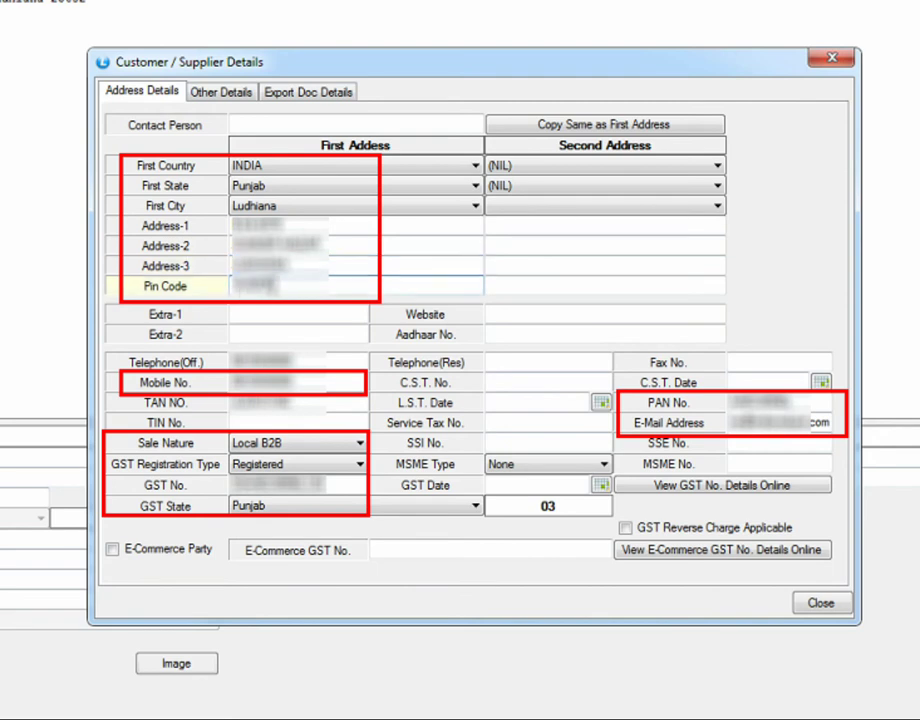
key(Tab)
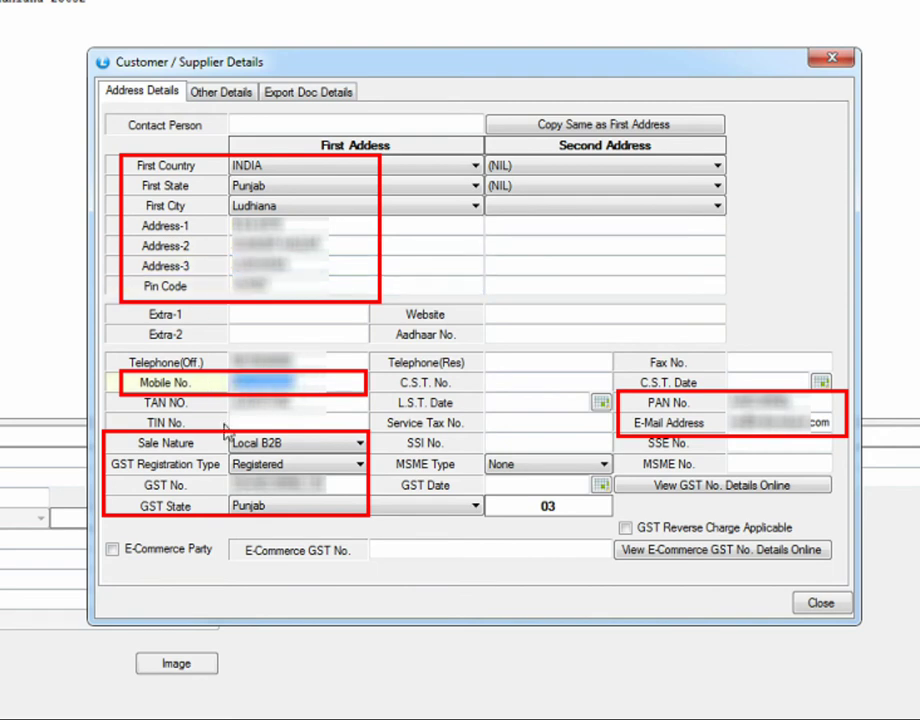
key(Tab)
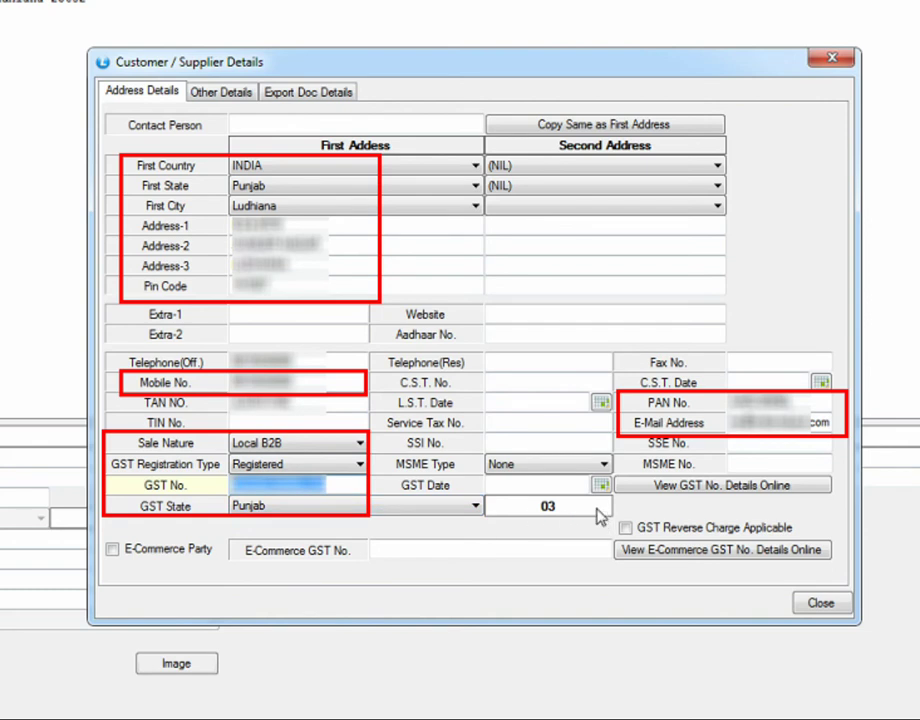
Check the customer's GST state (Punjab) and e-mail field, then close the details.
click(425, 506)
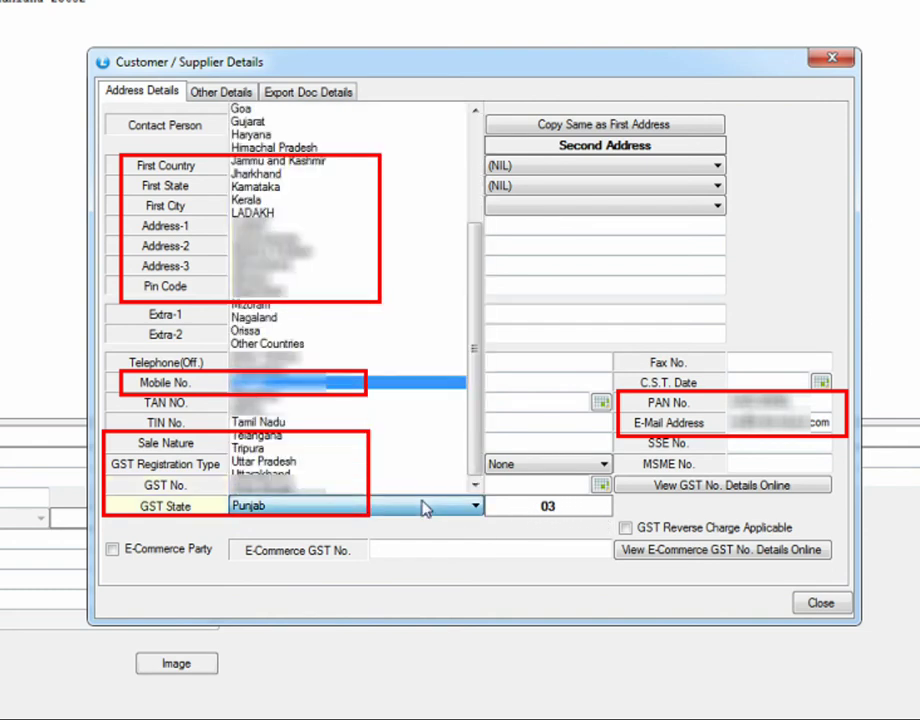
click(423, 508)
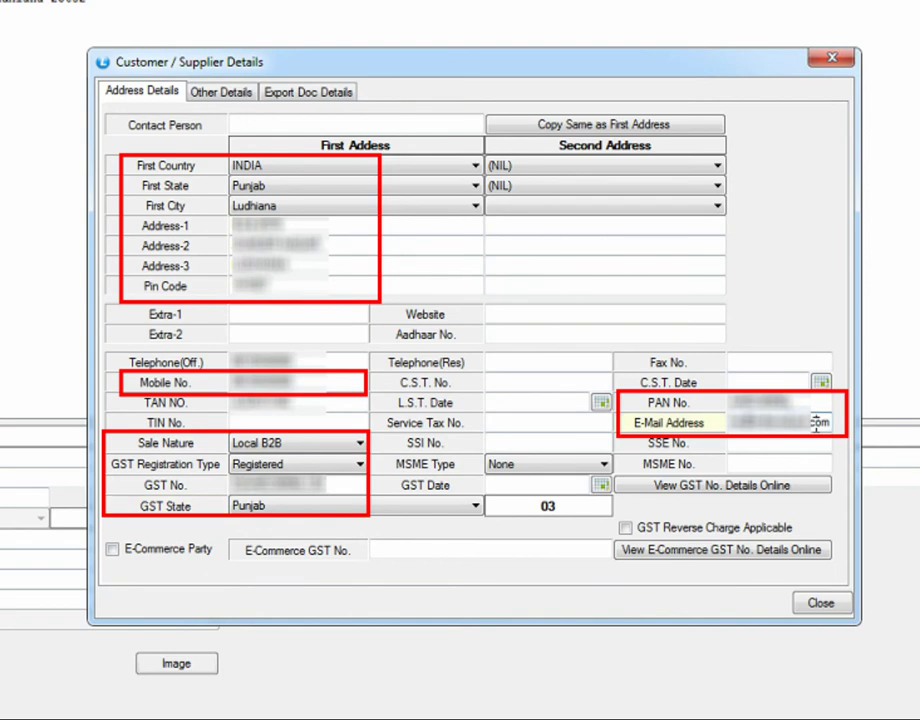
click(816, 425)
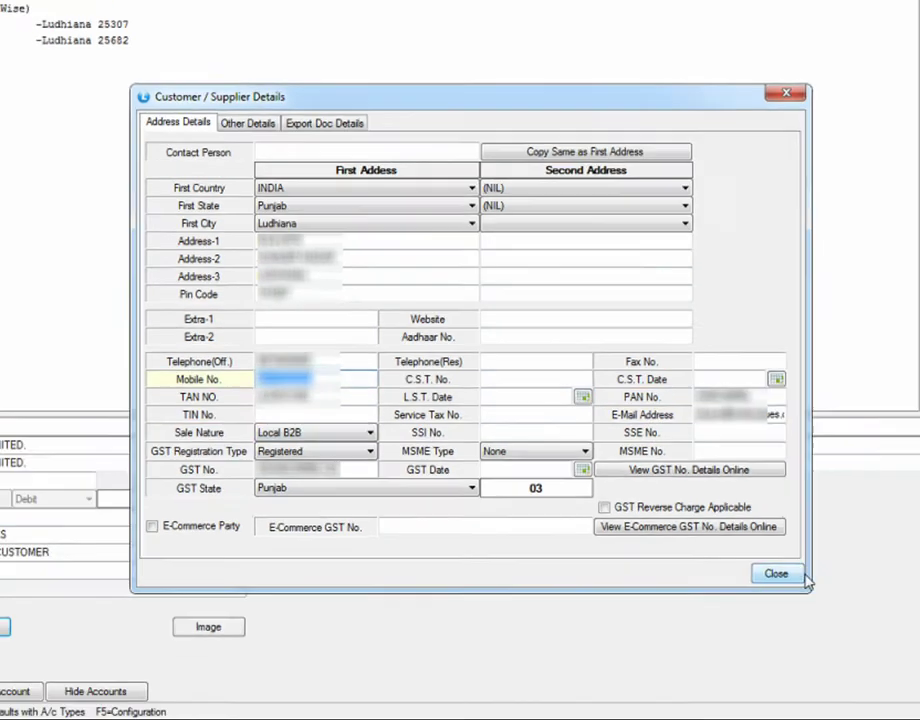
click(820, 603)
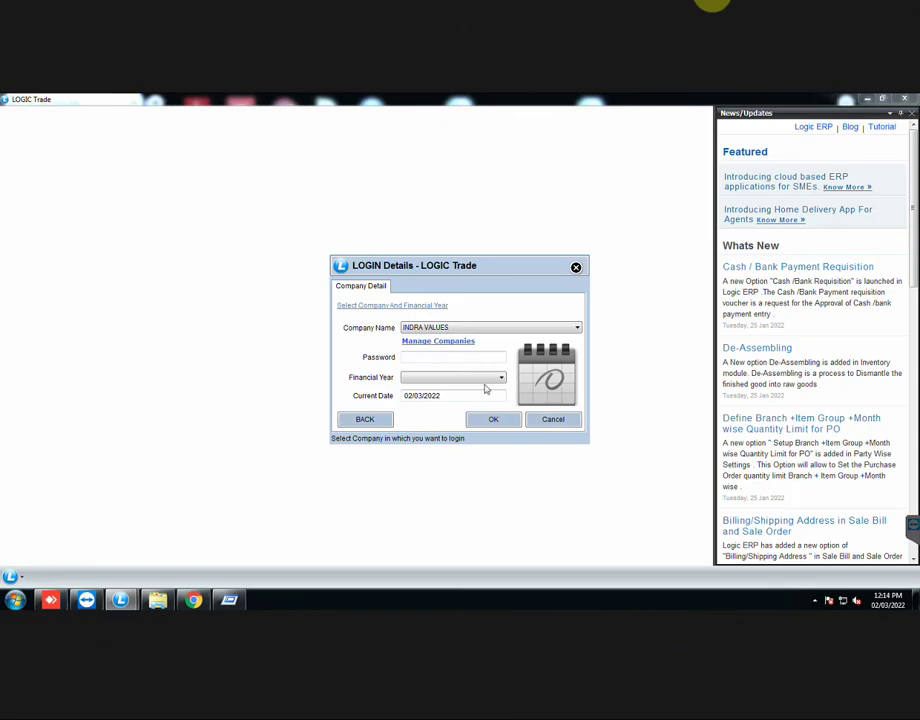
Review the company's Gst.No and state code on Manage Companies' Details2 tab.
click(438, 341)
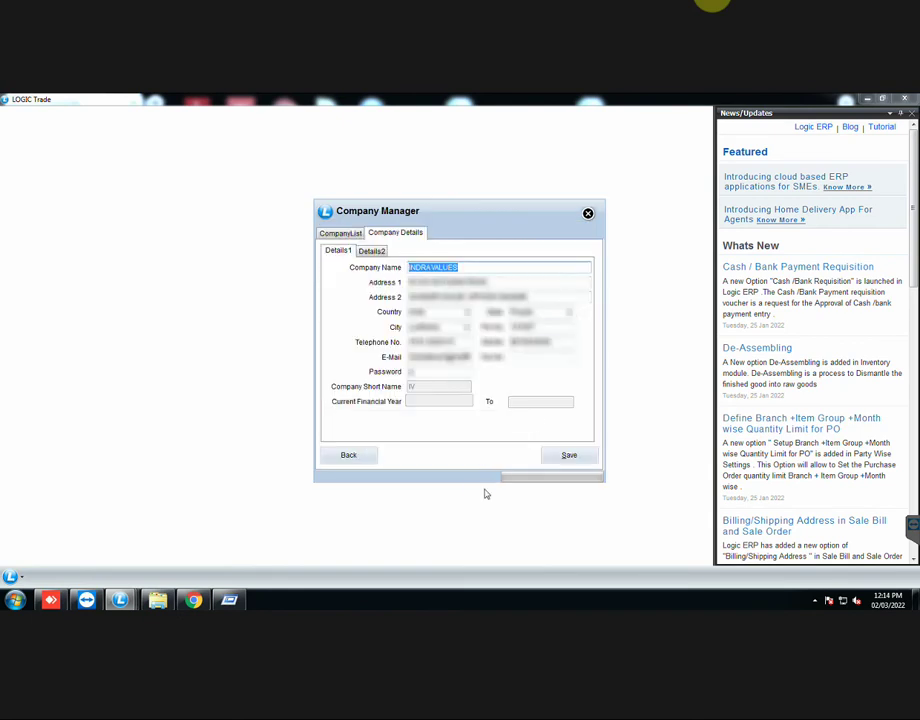
click(373, 251)
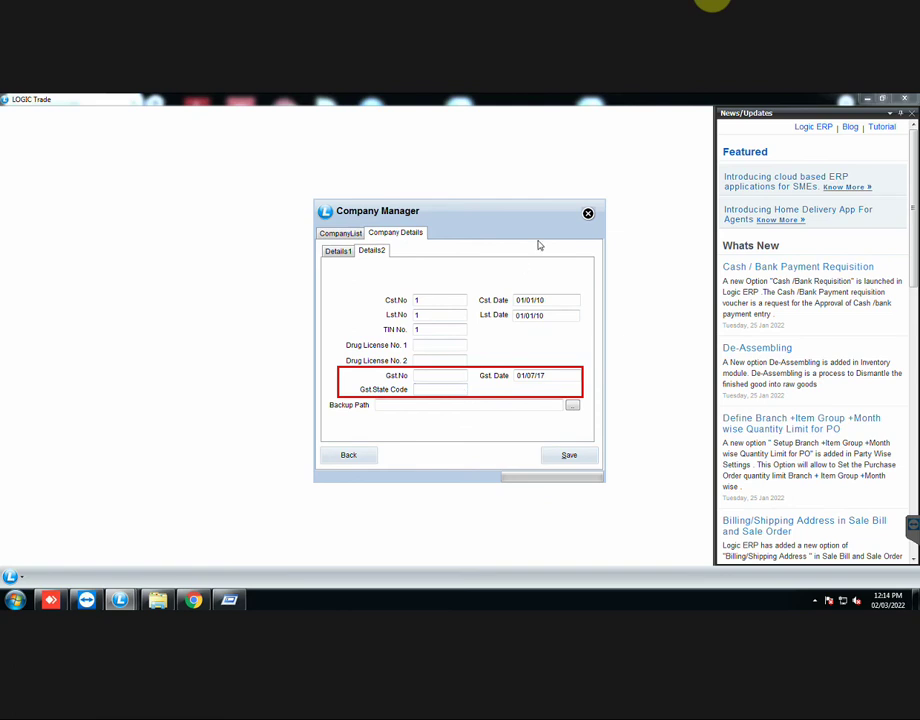
click(588, 215)
Log into the company with the password and financial year 2021-2022.
click(415, 358)
text(1)
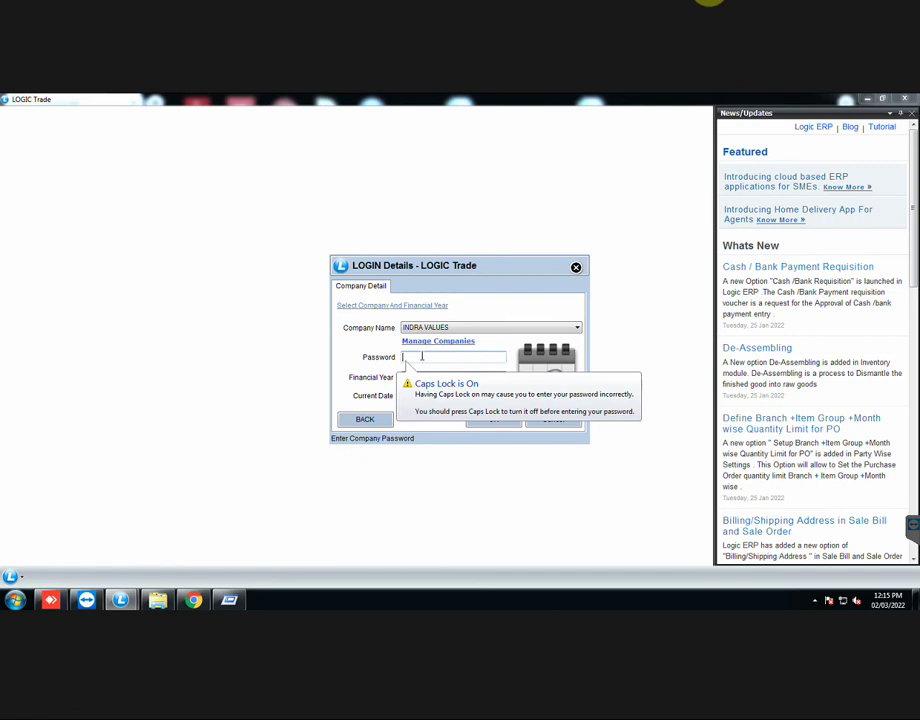
key(Tab)
key(Tab)
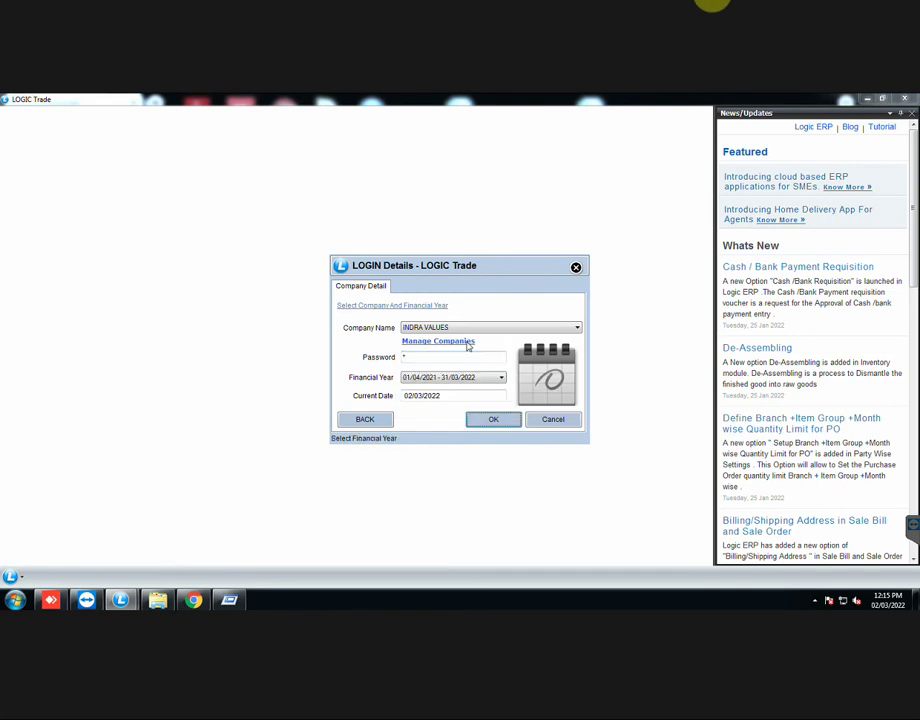
key(Return)
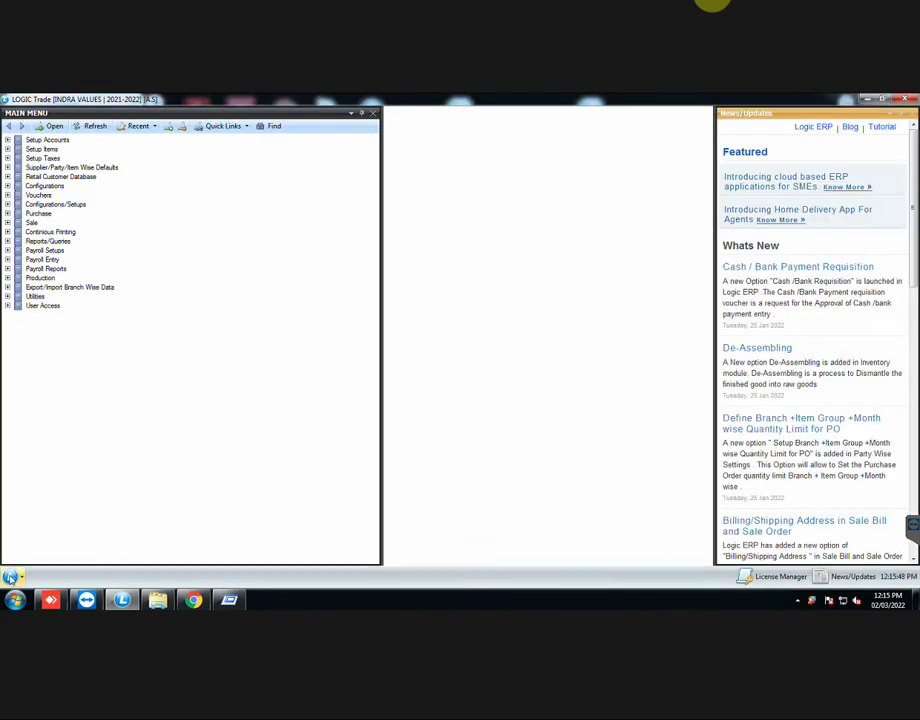
click(24, 577)
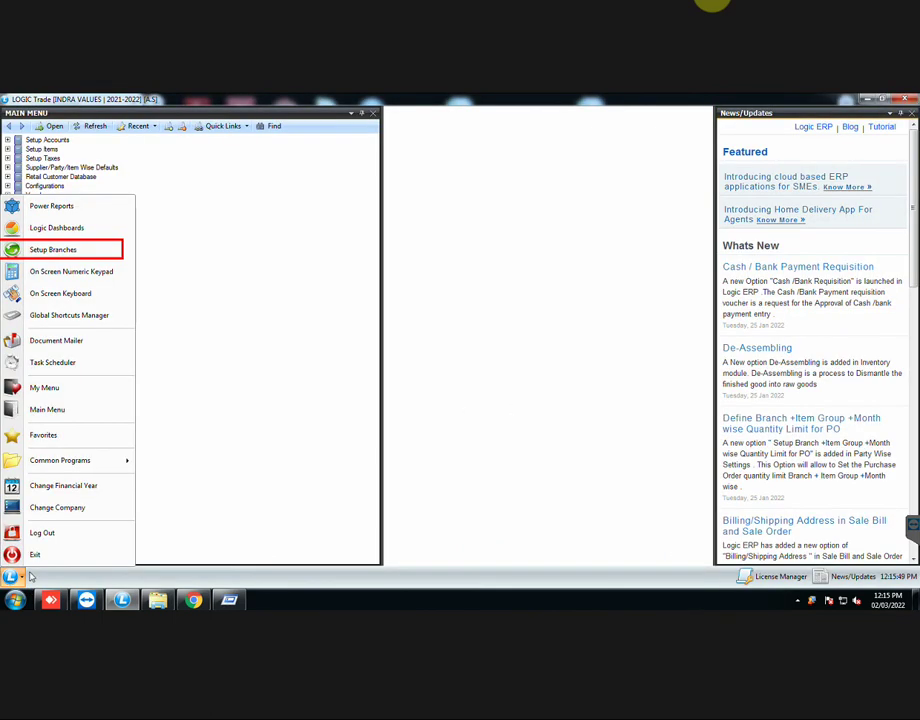
click(55, 251)
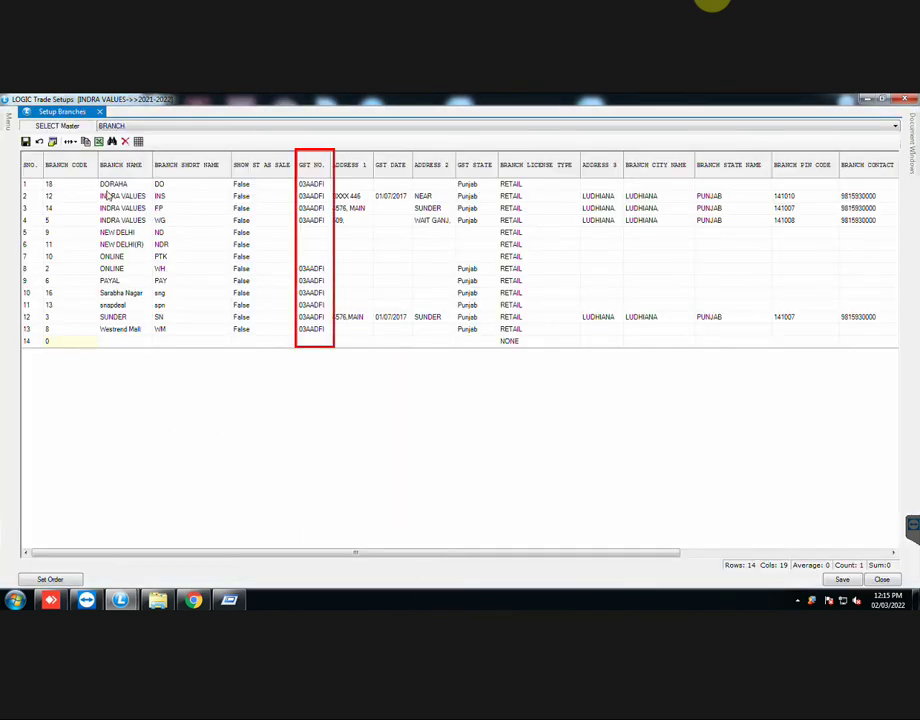
click(320, 197)
click(879, 578)
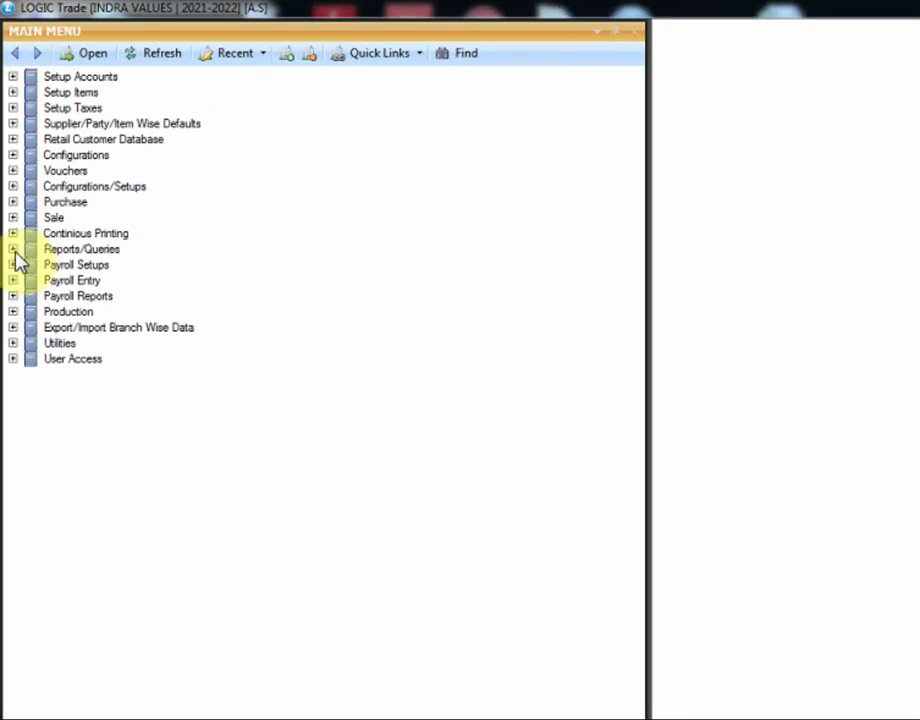
Expand Reports/Queries > Sale Reports > GST Reports/Returns and open Generate GST E-Invoice.
click(12, 249)
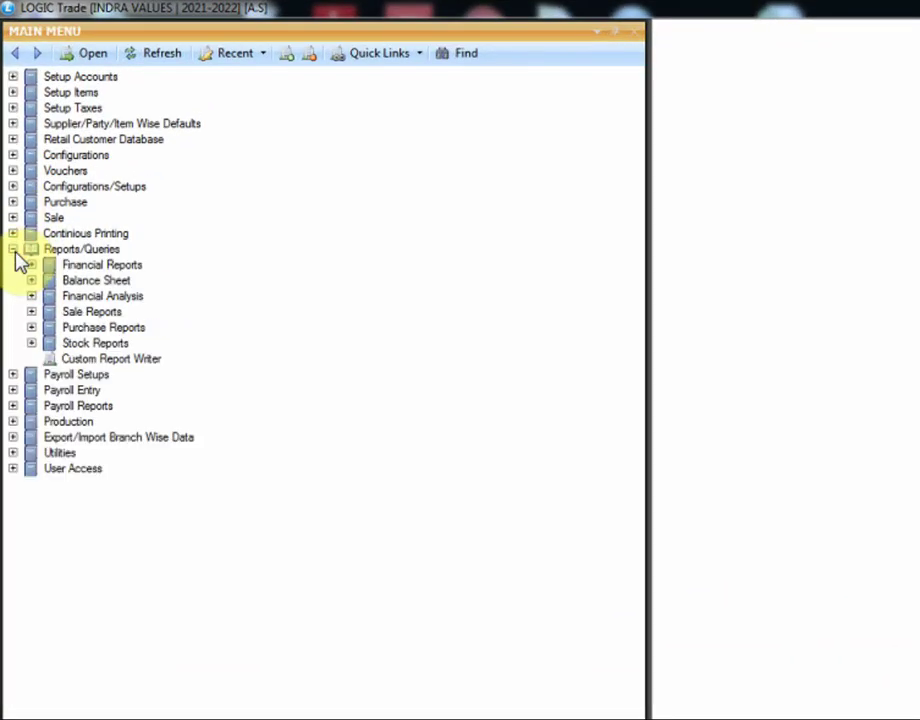
click(32, 312)
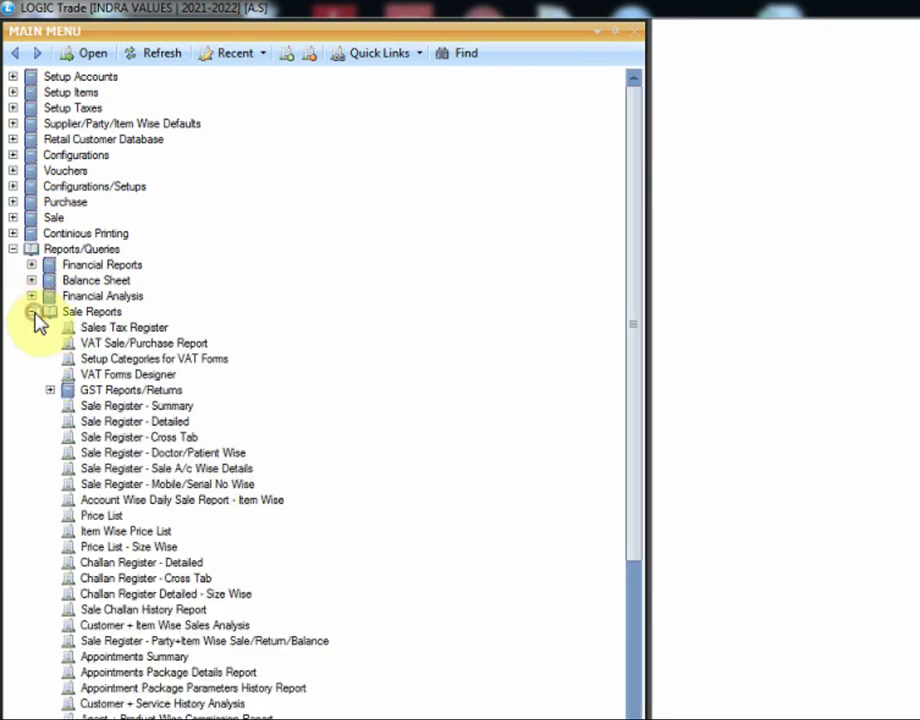
click(50, 390)
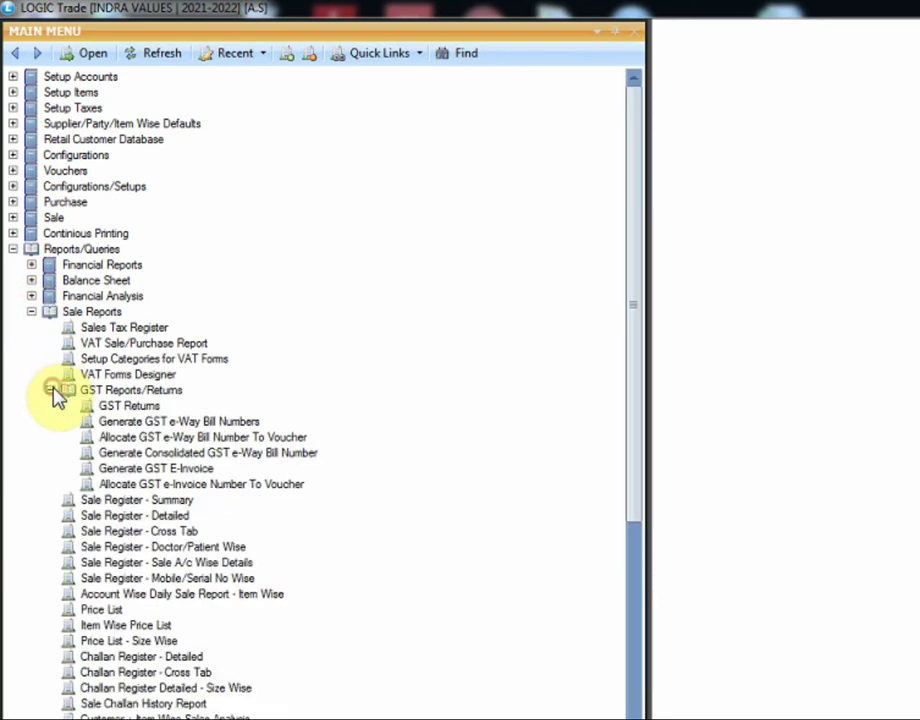
click(130, 469)
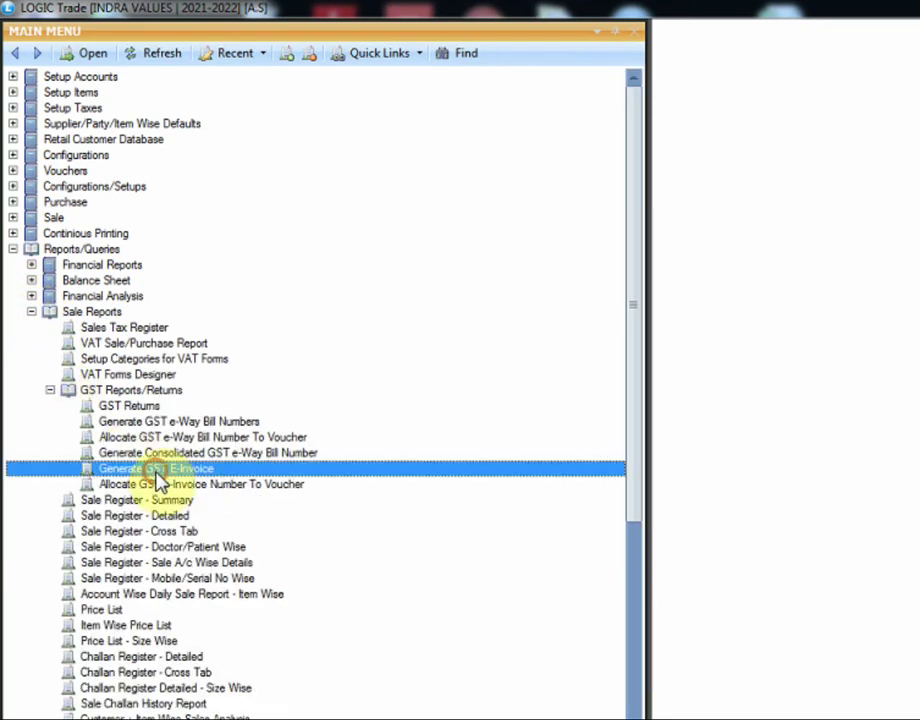
double_click(236, 470)
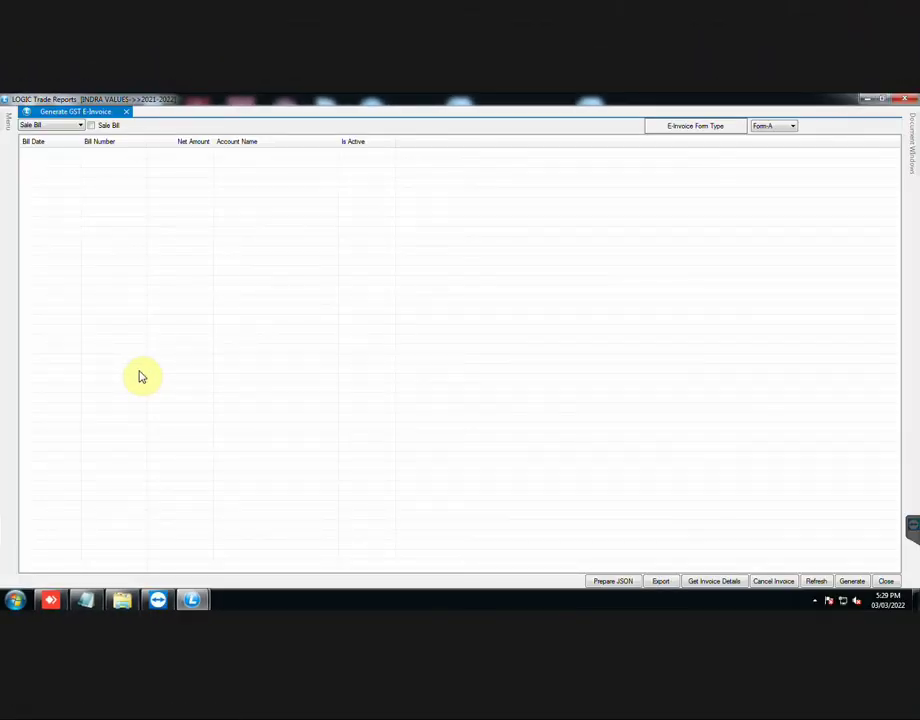
Keep Sale Bill type, search by bill number, and add the 03/03/2022 bill to the list.
click(78, 125)
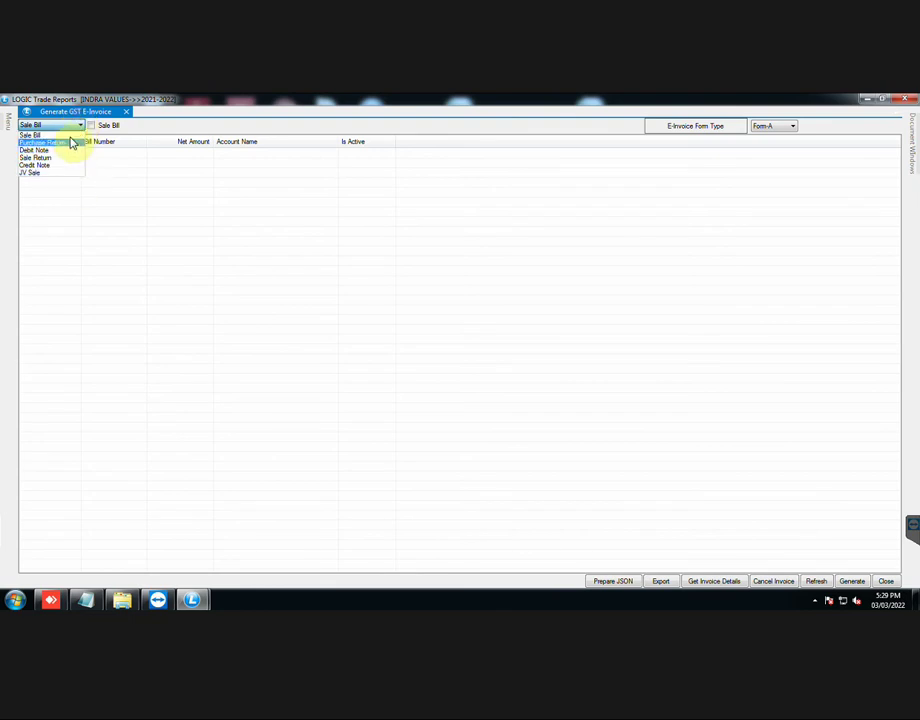
click(74, 130)
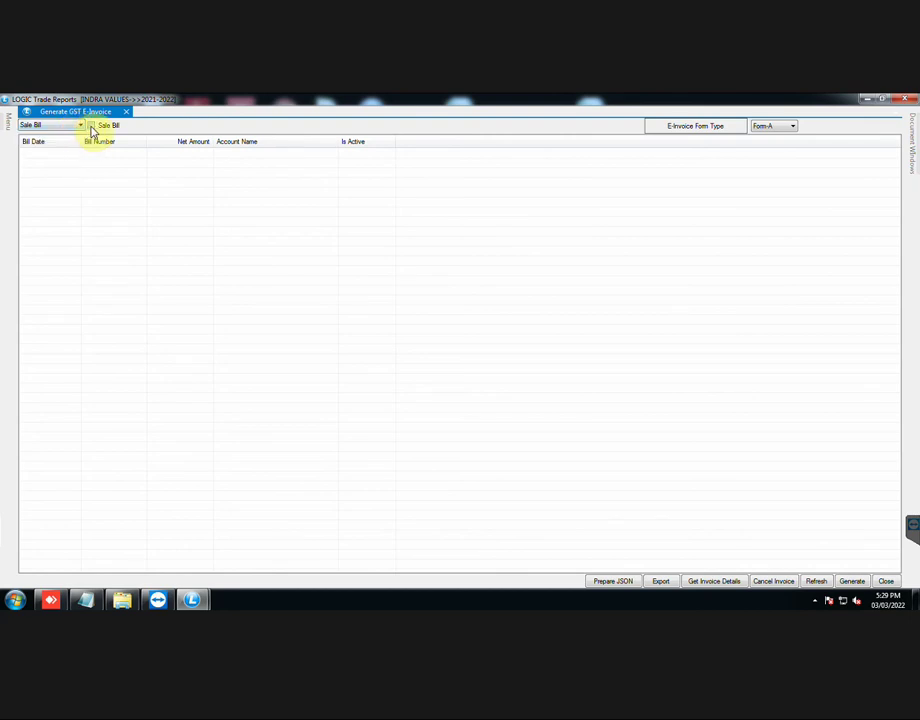
click(91, 126)
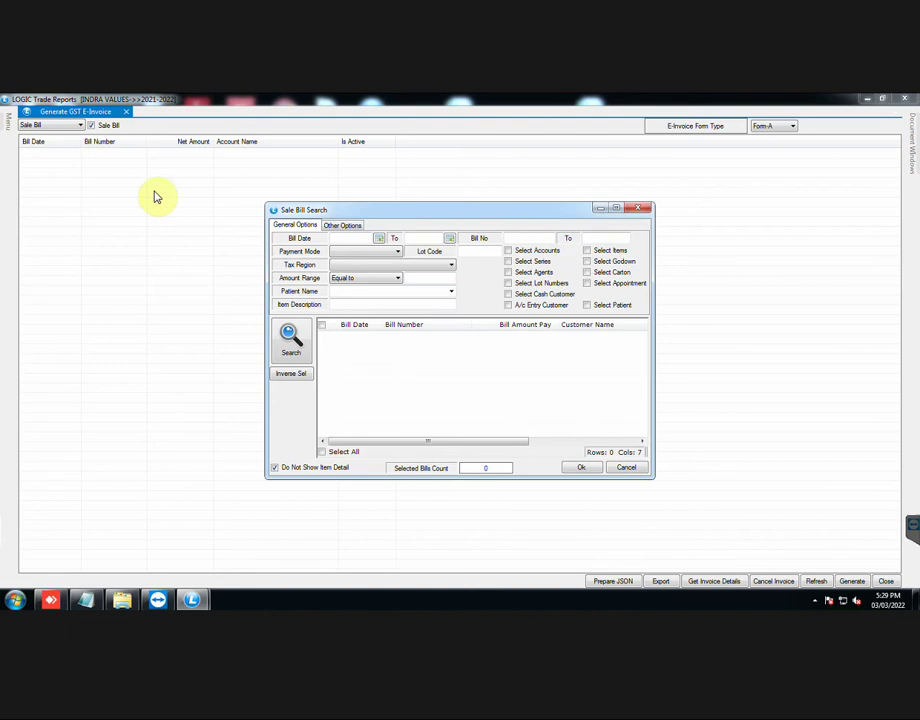
click(526, 238)
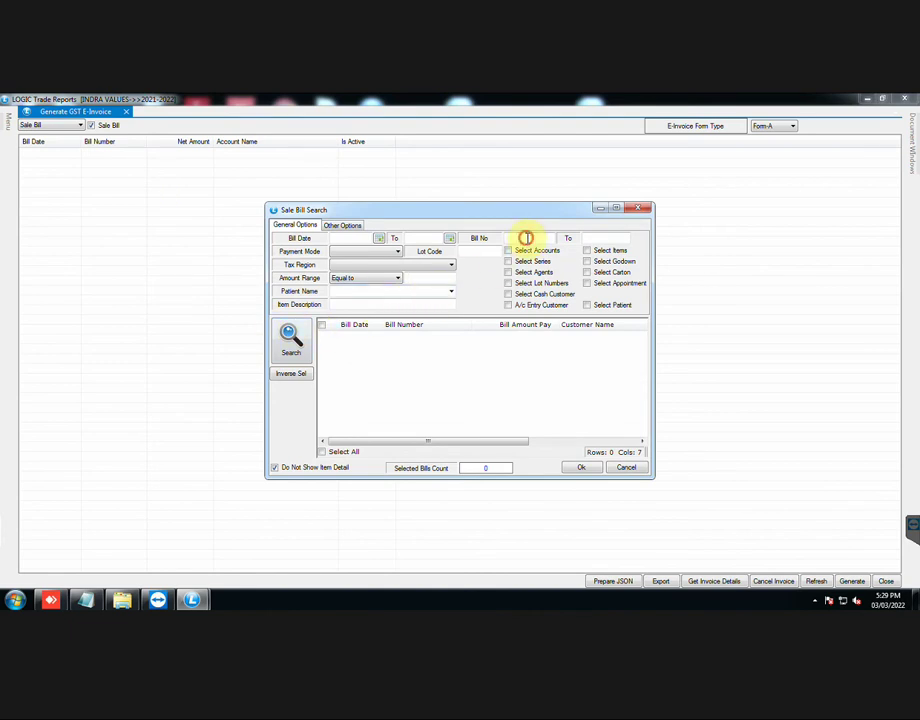
text(440)
key(Return)
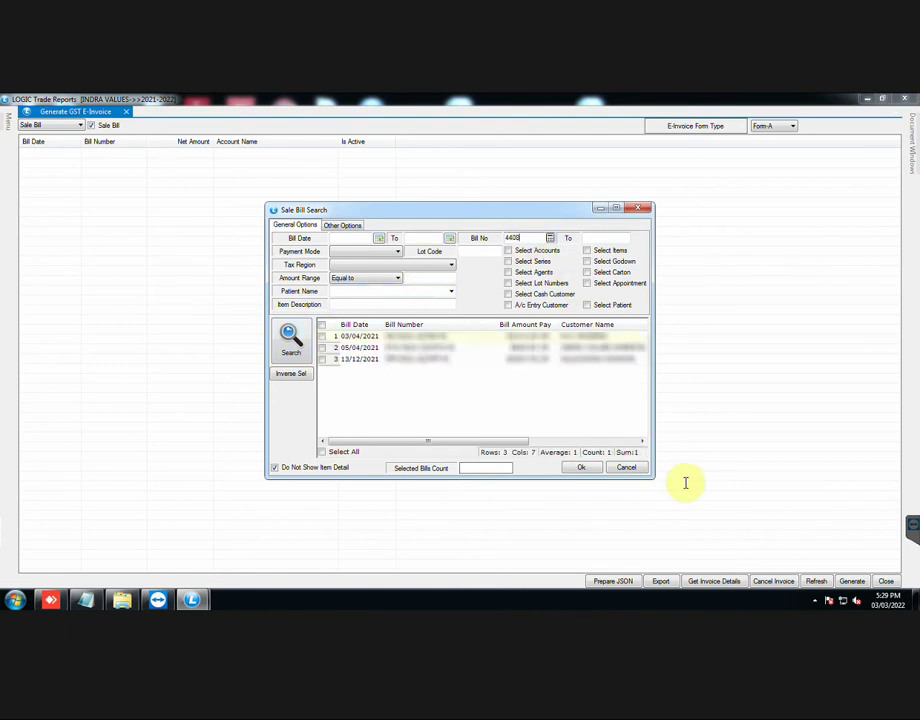
click(290, 340)
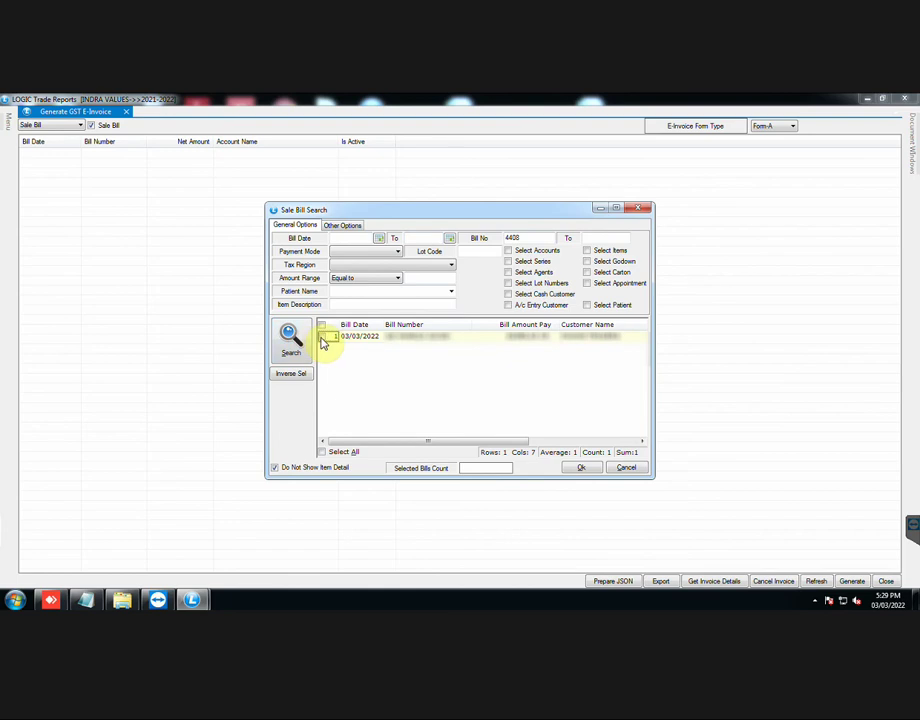
click(322, 338)
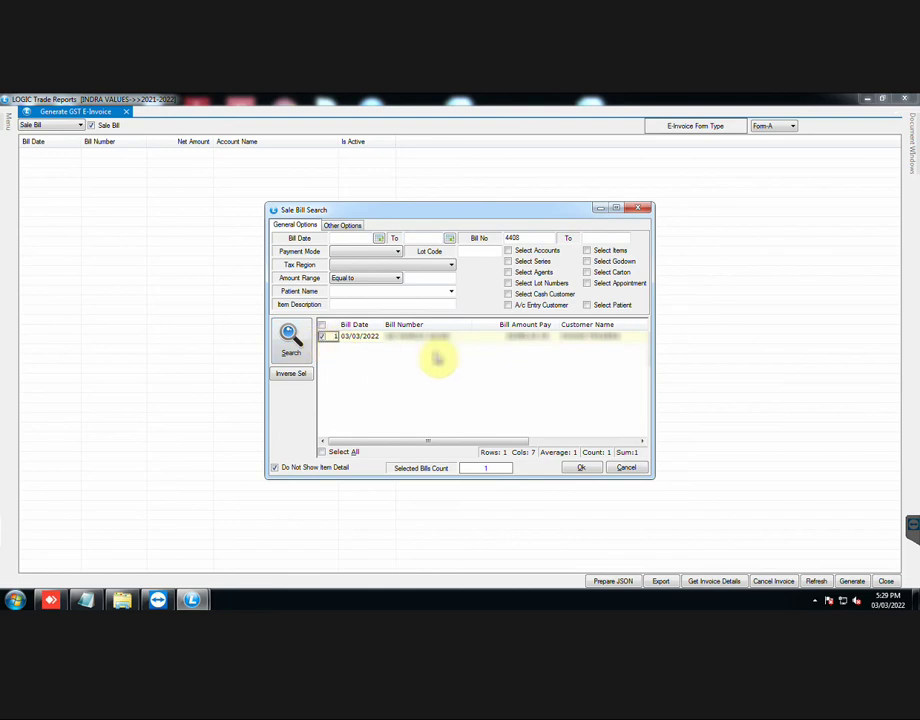
click(581, 469)
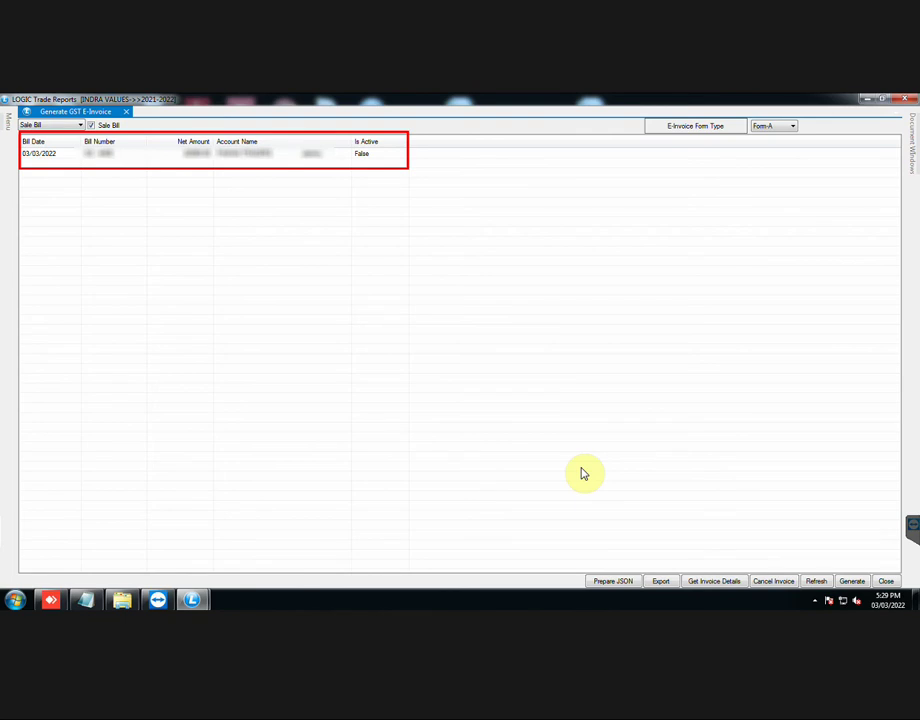
Fetch the bill's remaining details, then prepare LogicE-Invoice_V1_JSON.json and dismiss the confirmations.
click(822, 583)
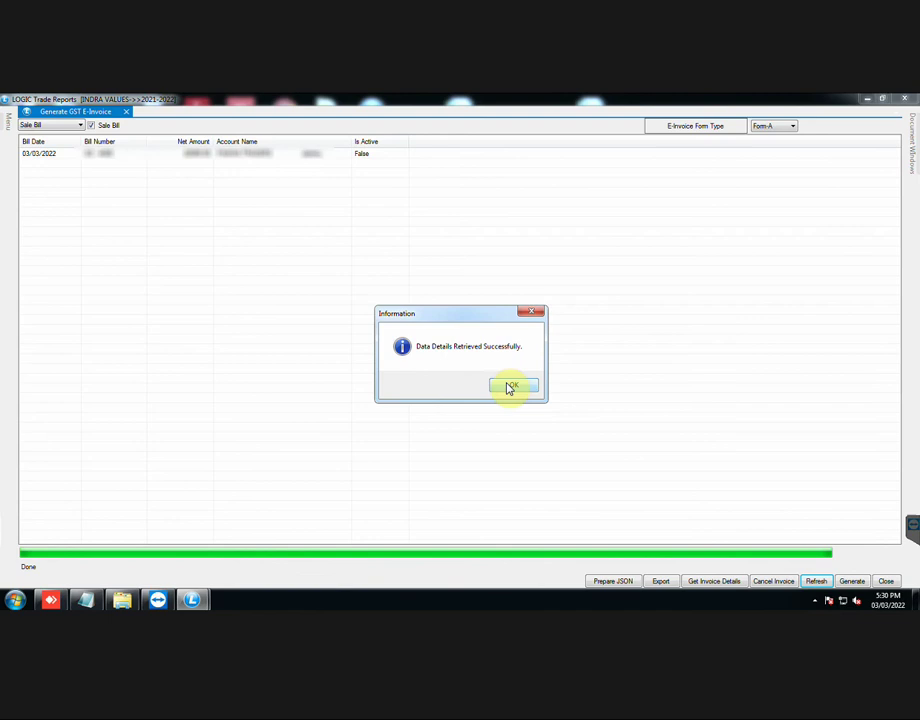
click(509, 388)
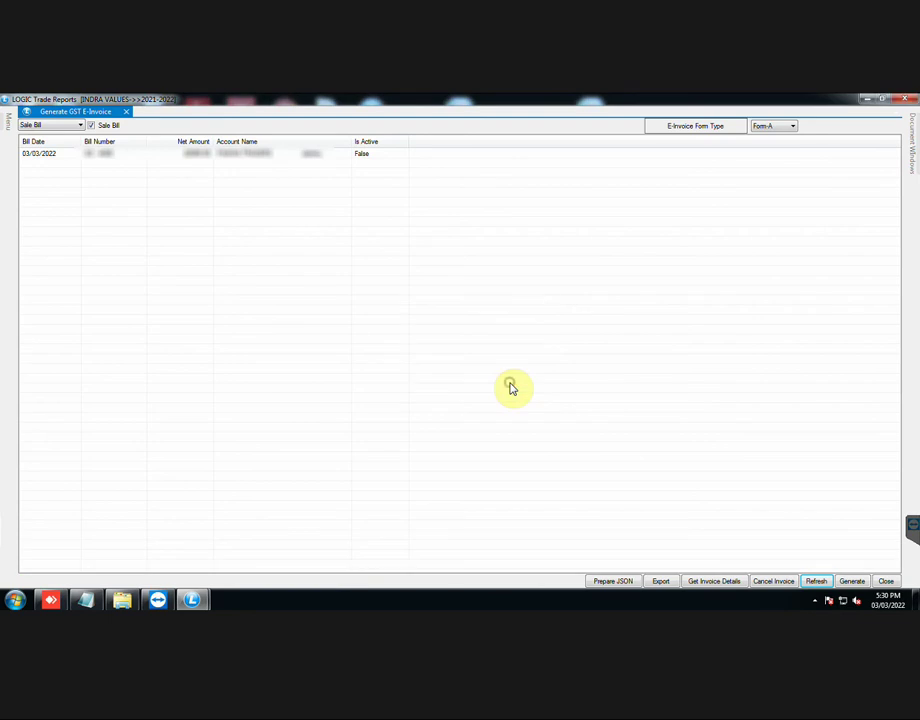
click(612, 582)
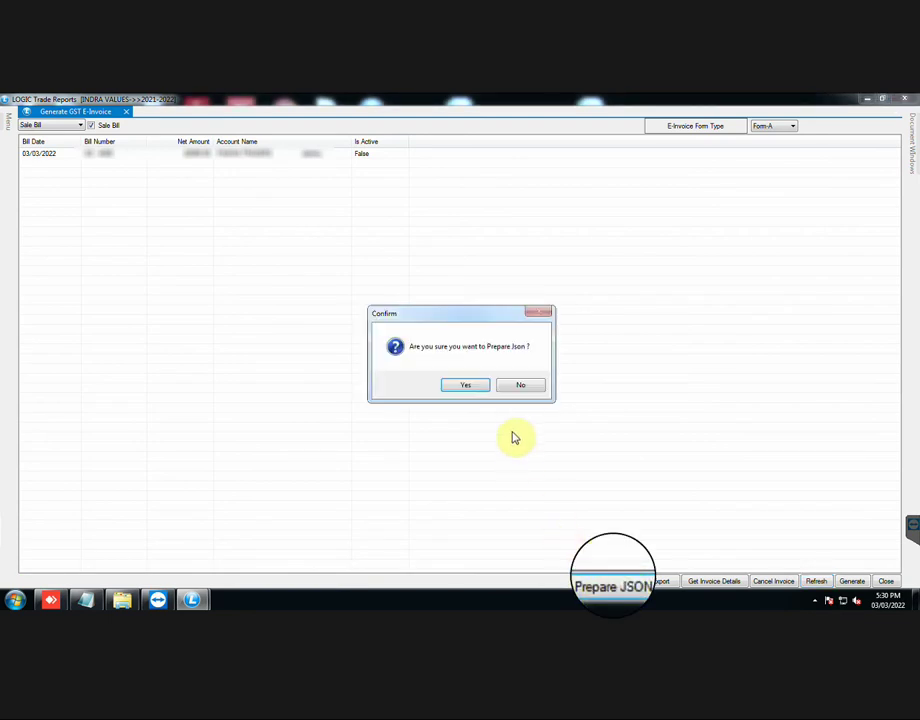
click(479, 388)
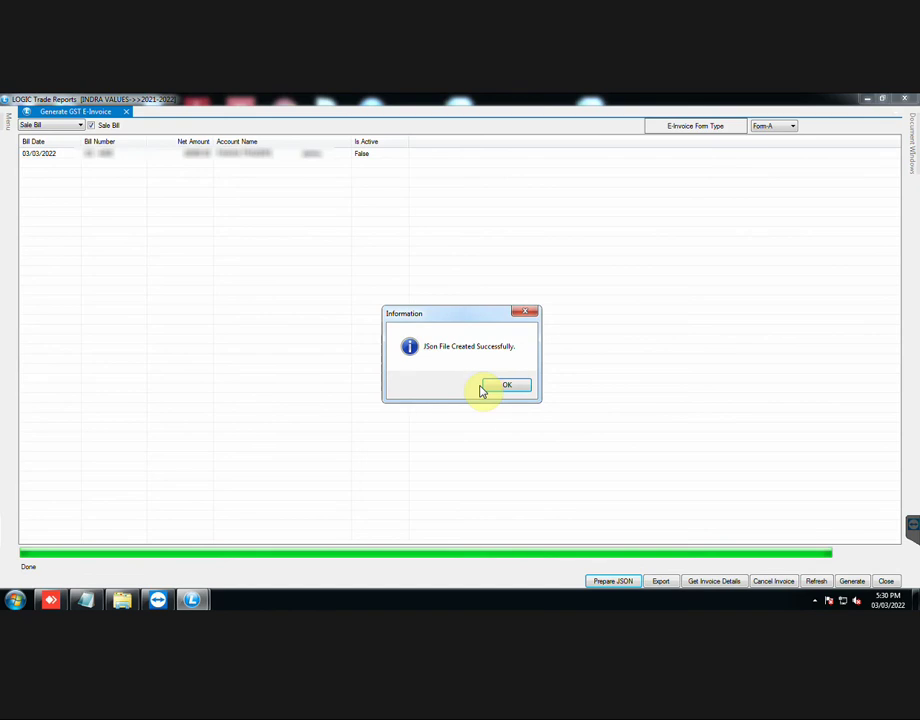
click(516, 390)
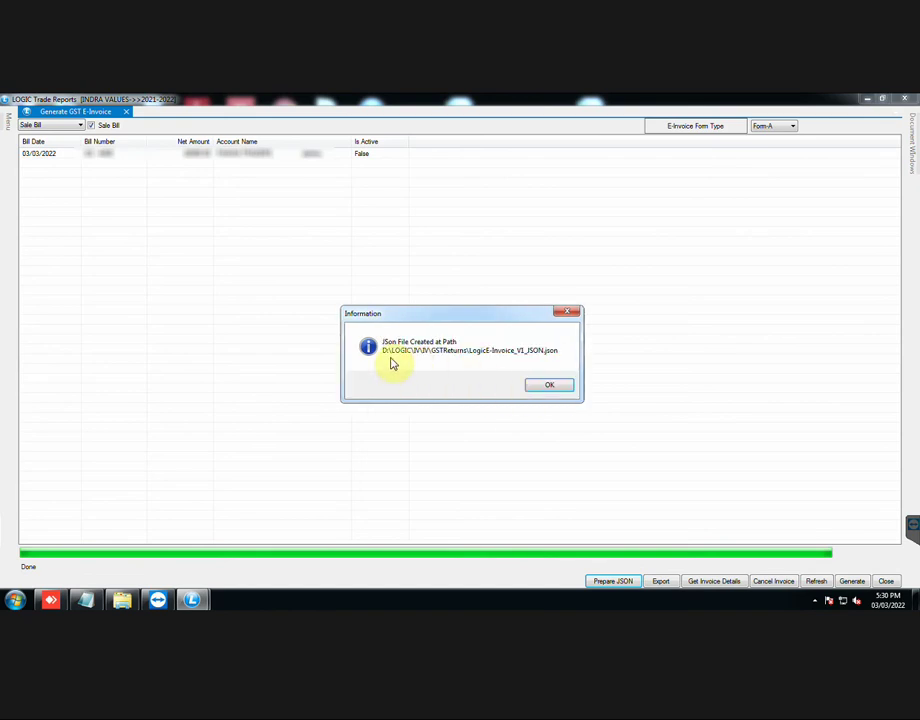
click(547, 386)
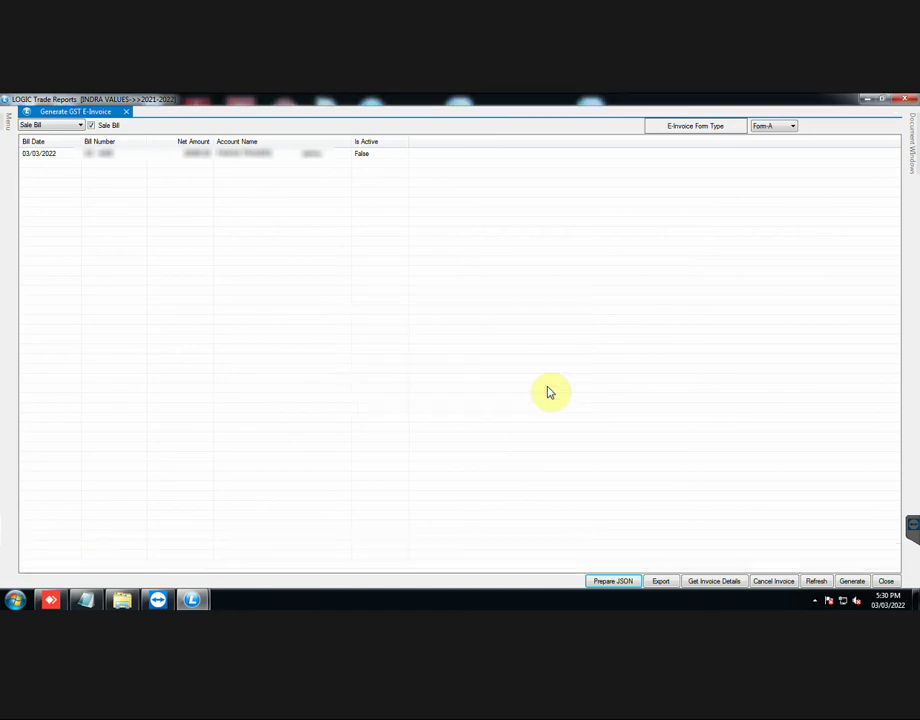
Find LogicE-Invoice_V1_JSON.json in D:\LOGIC\IV\IV\GSTReturns, then show the desktop.
click(123, 600)
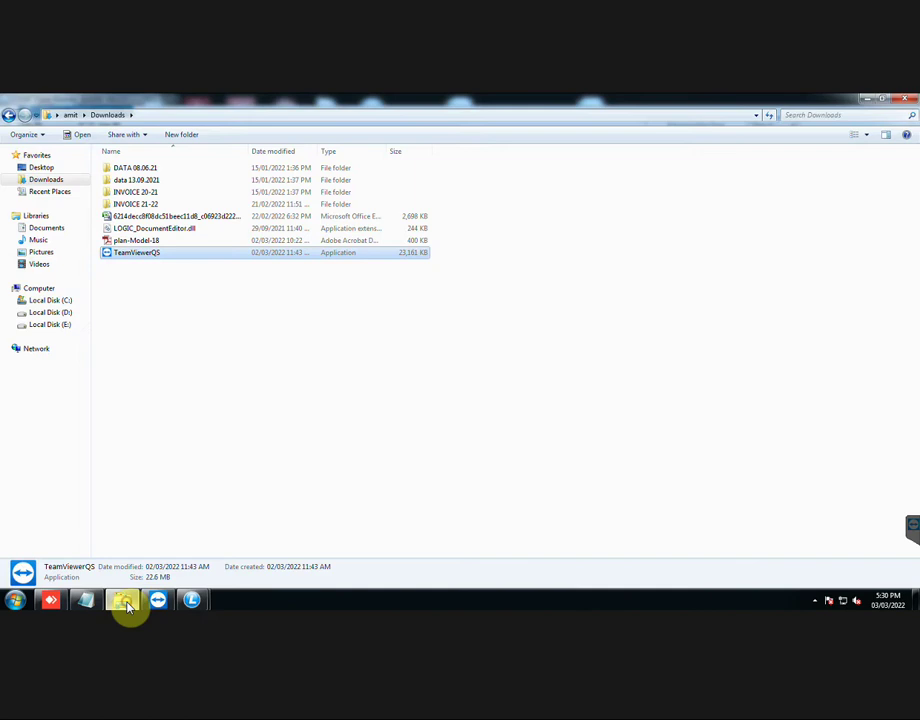
click(39, 288)
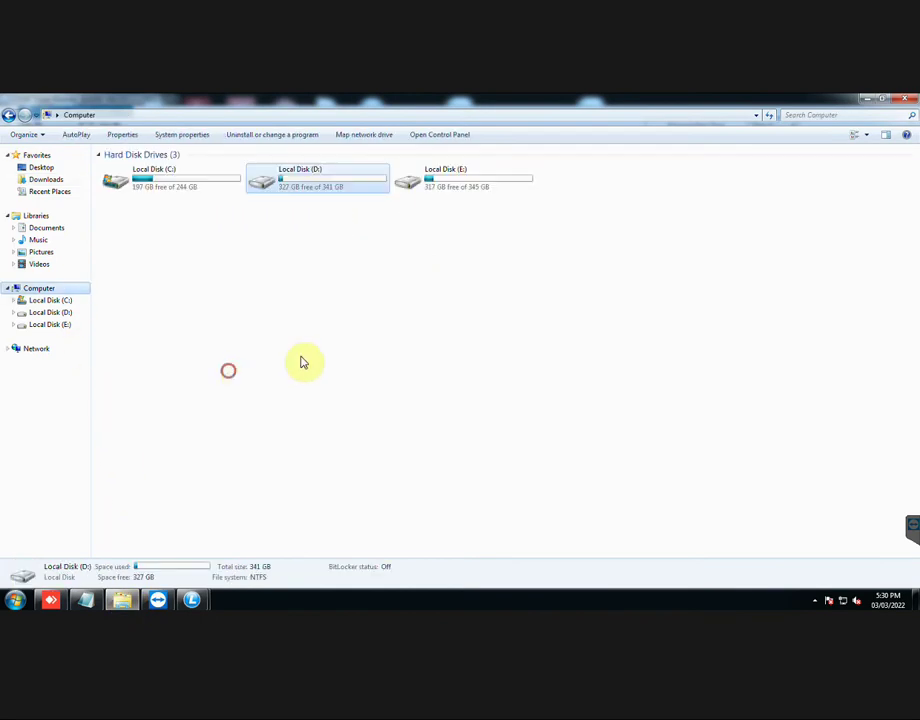
double_click(346, 176)
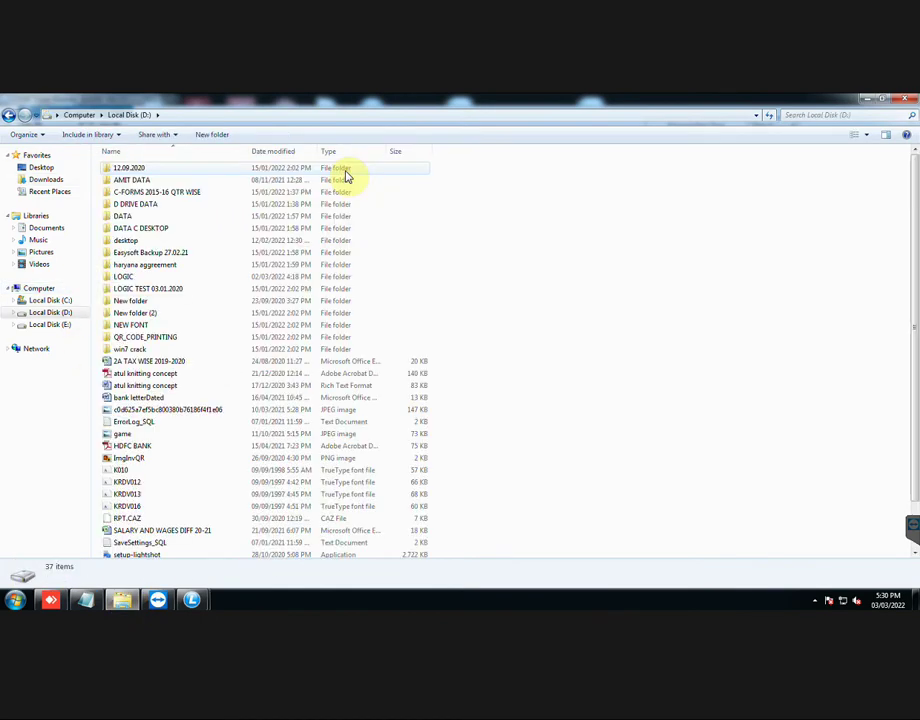
click(257, 278)
double_click(259, 279)
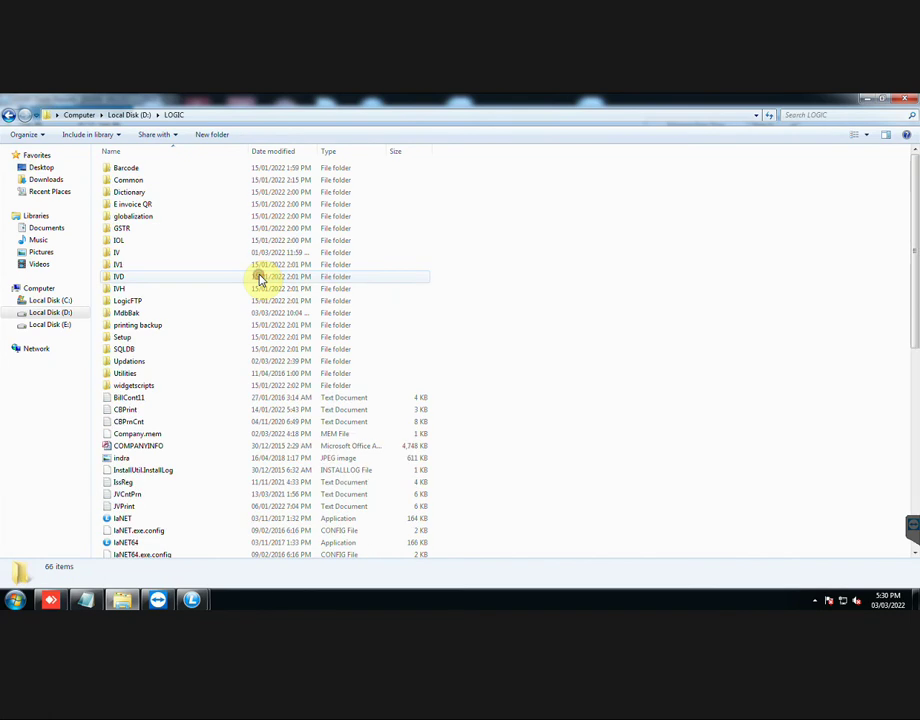
double_click(258, 254)
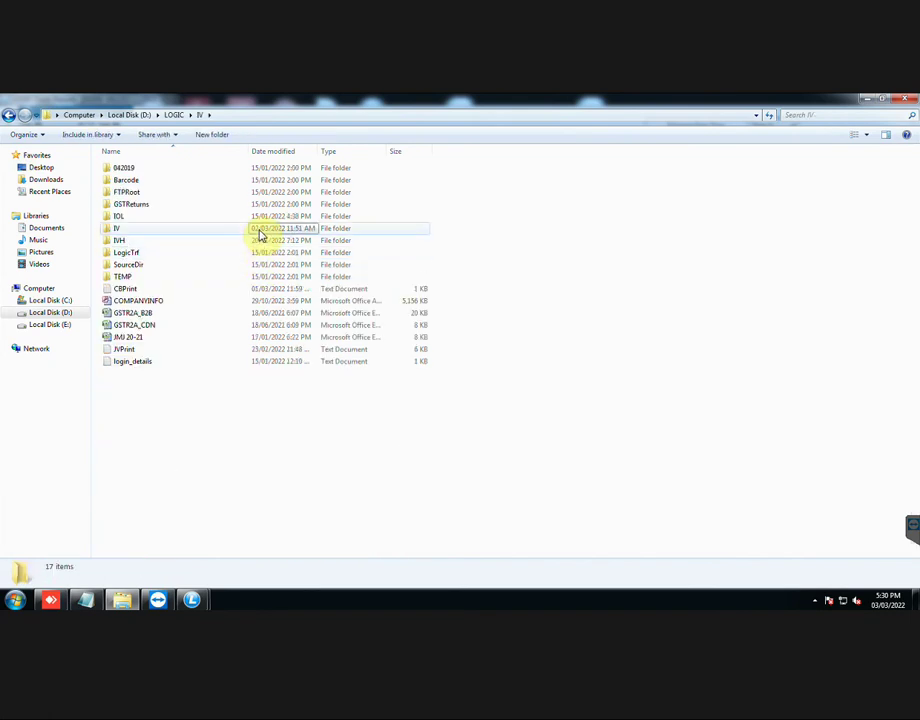
double_click(260, 236)
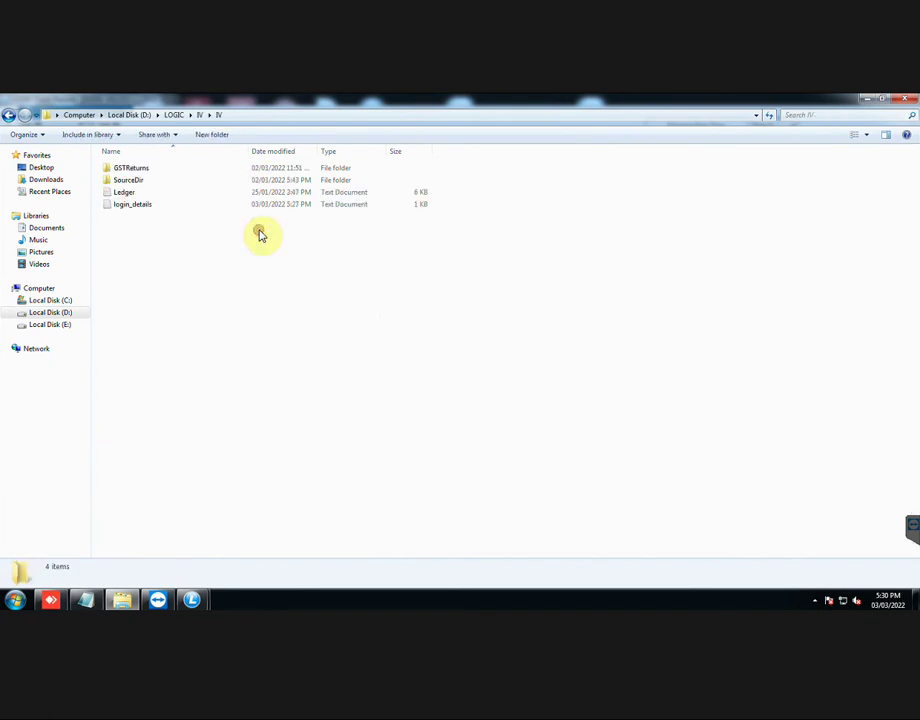
double_click(278, 168)
click(277, 170)
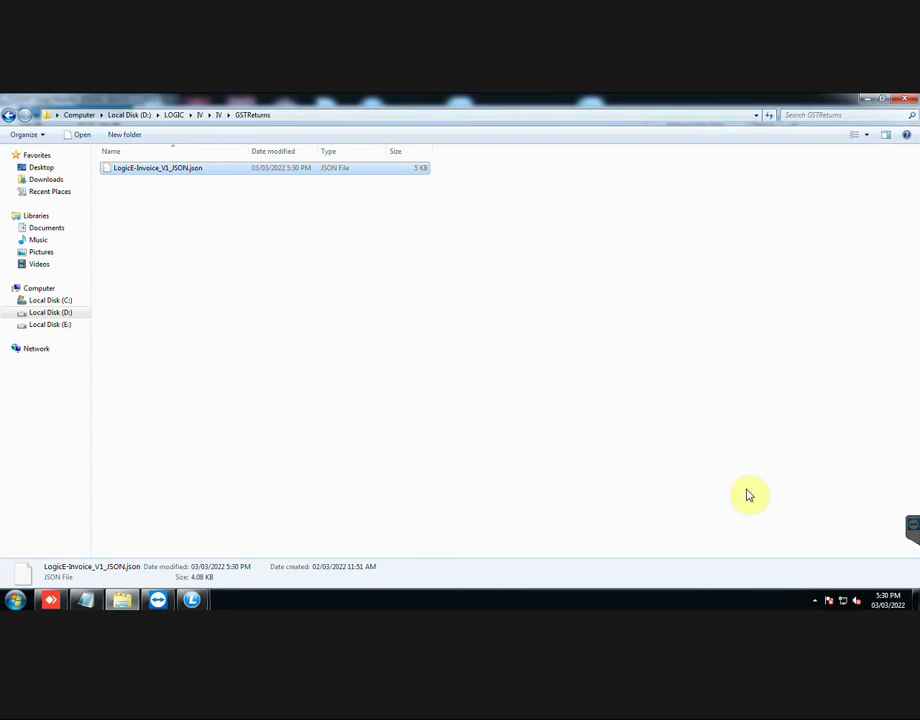
right_click(731, 608)
click(769, 550)
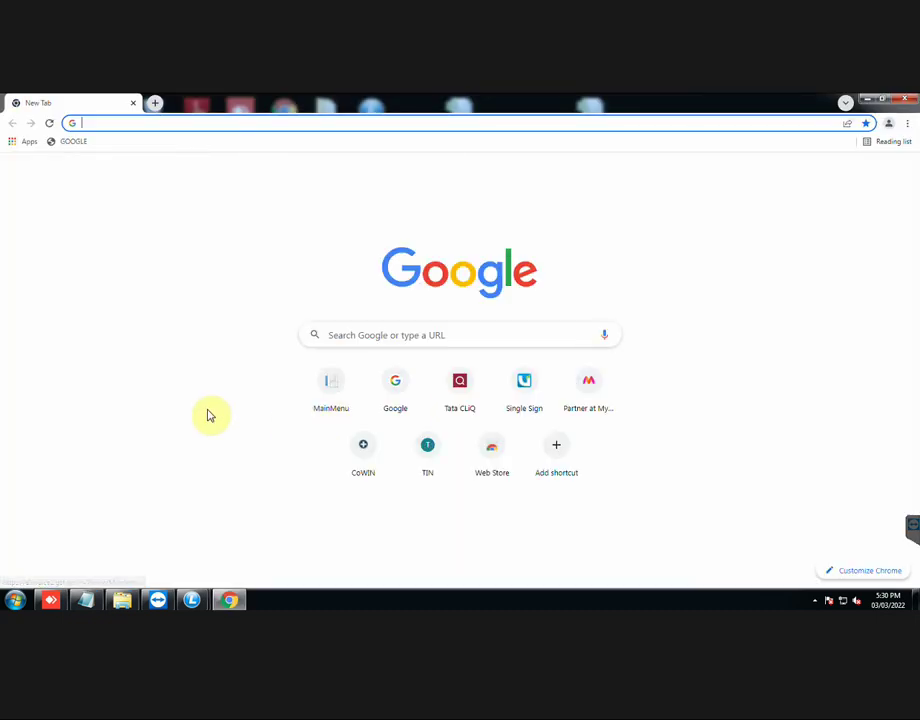
Load einvoice1.gst.gov.in and log in with the user credentials and captcha.
text(ei)
key(Return)
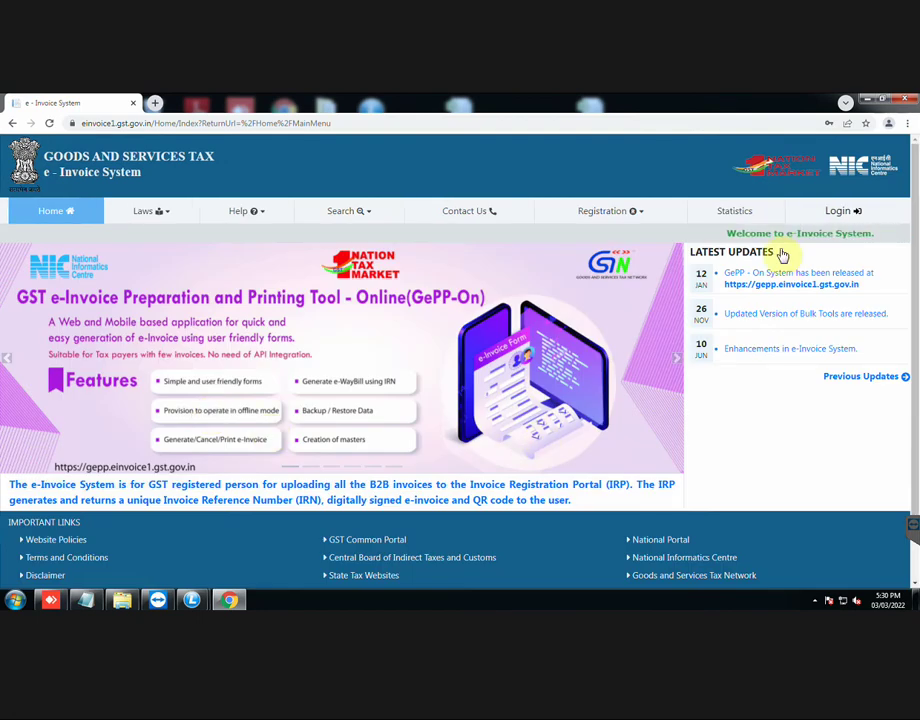
click(843, 215)
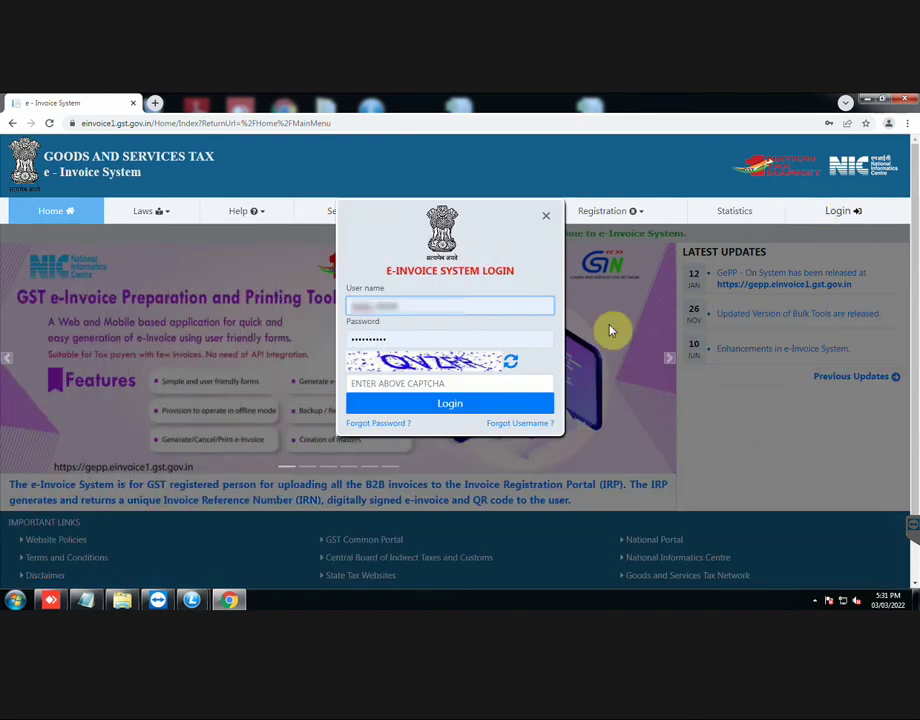
click(481, 384)
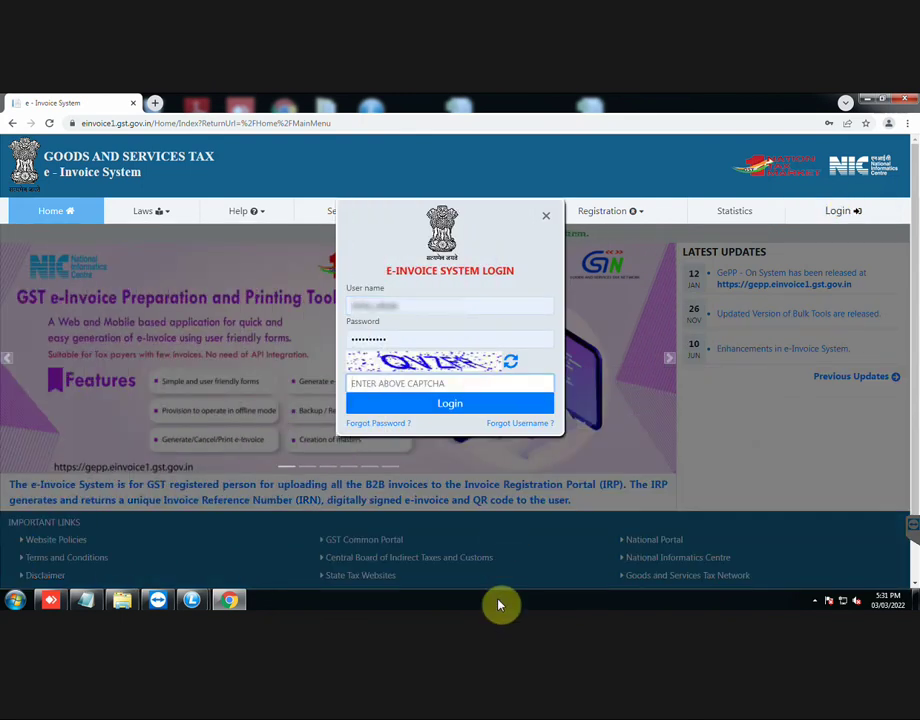
text(QVZF)
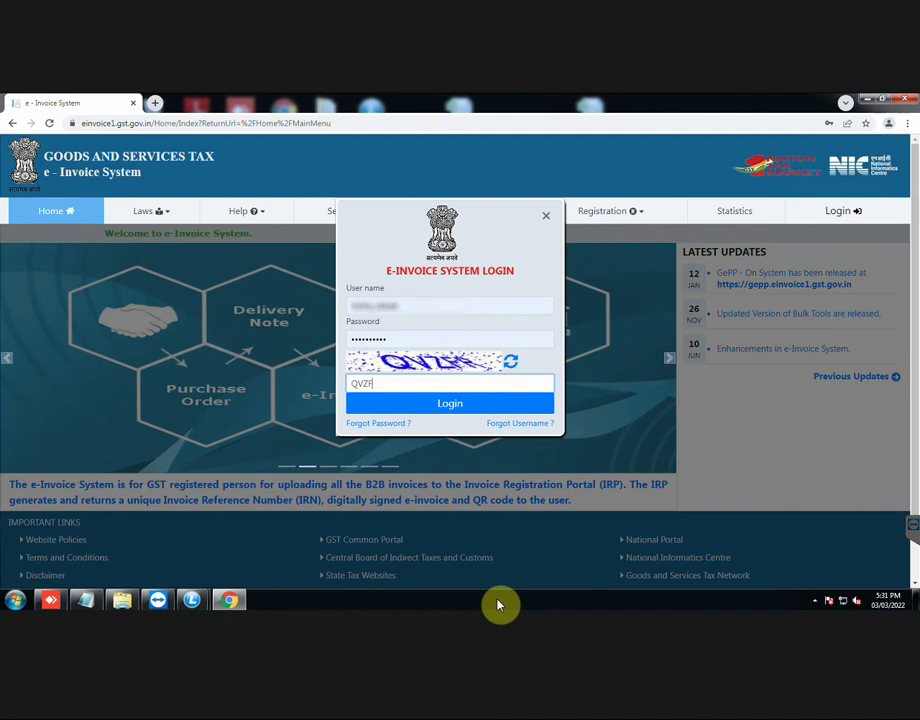
text(A)
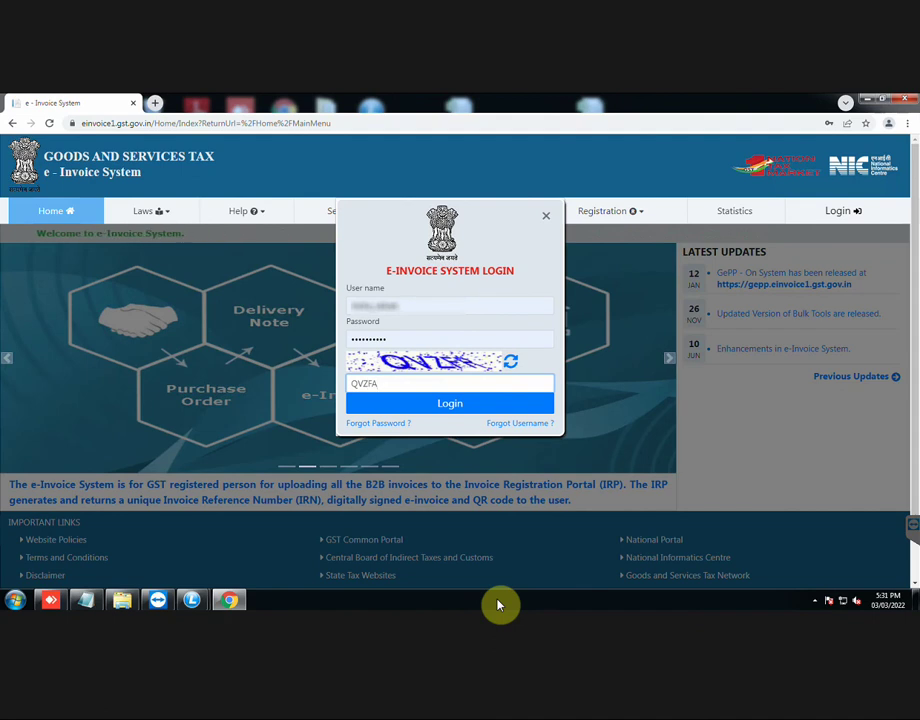
click(465, 410)
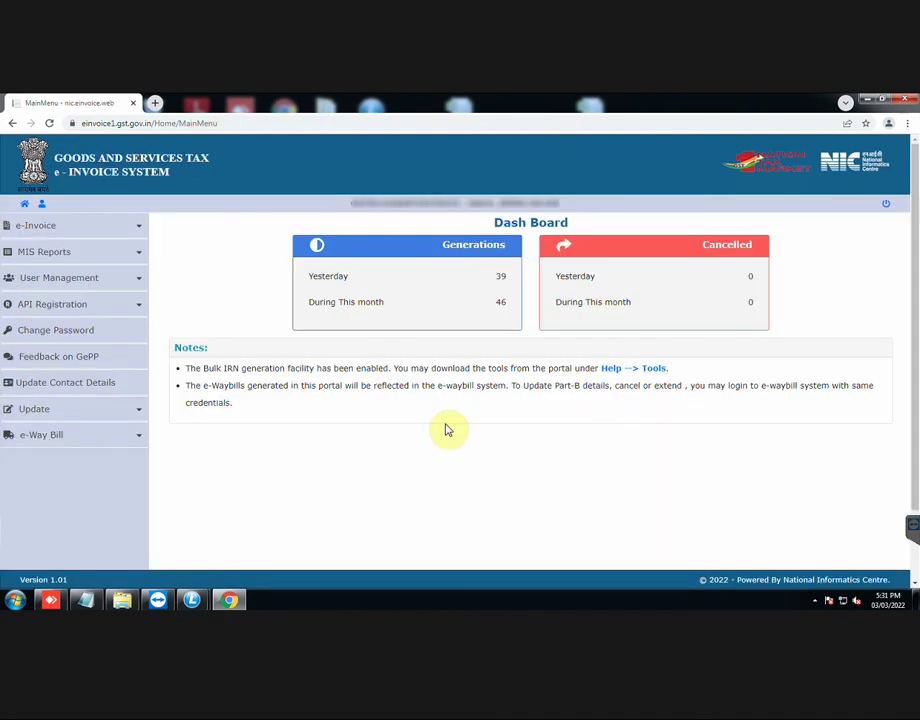
Bulk-upload D:\LOGIC\IV\IV\GSTReturns\LogicE-Invoice_V1_JSON.json through the e-Invoice Bulk Upload page.
click(130, 229)
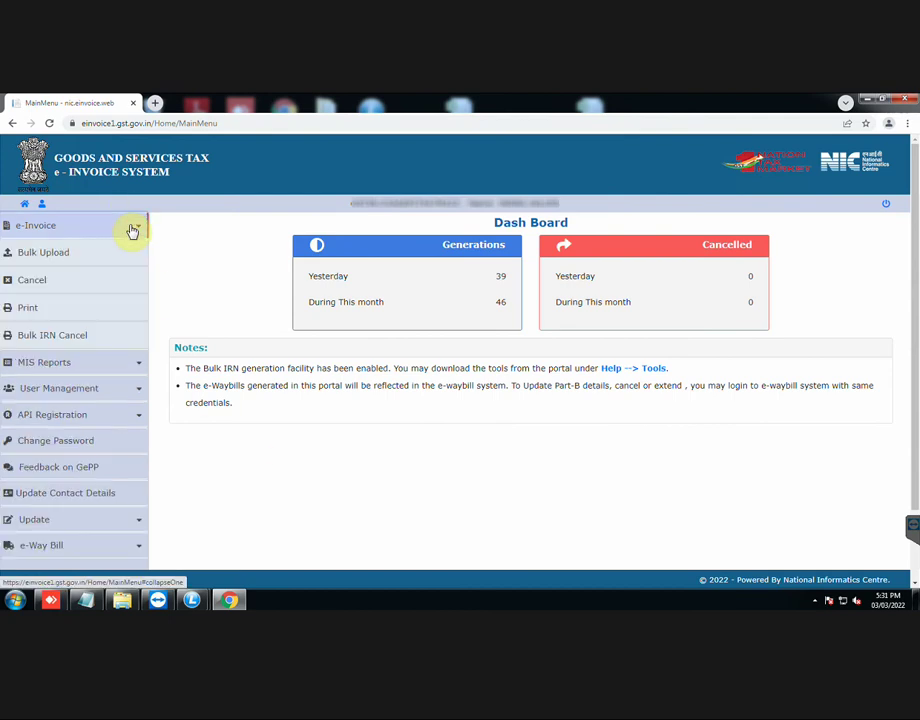
click(88, 260)
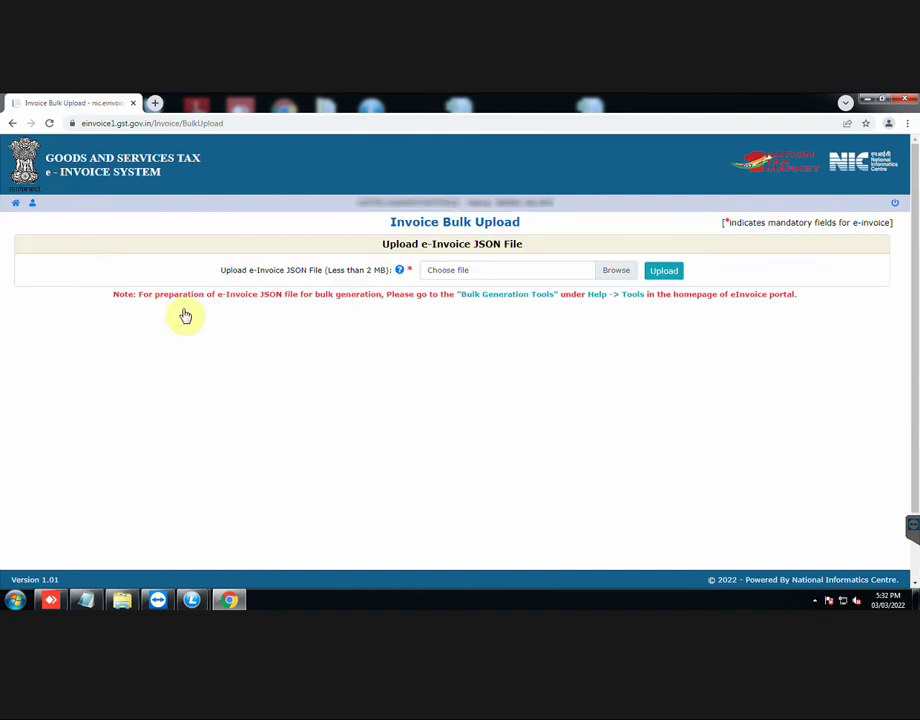
click(617, 271)
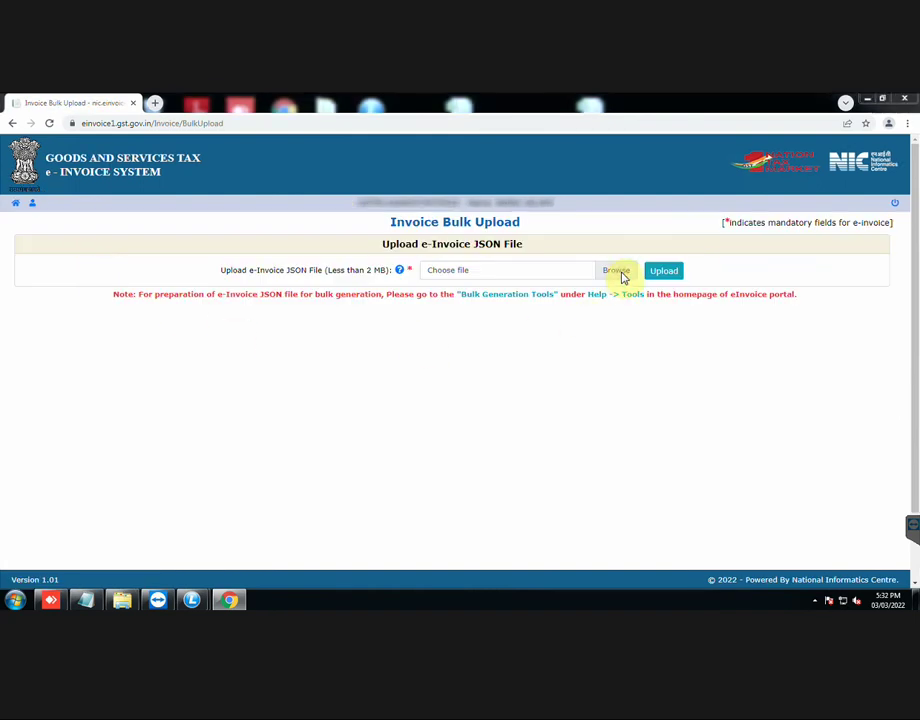
click(55, 317)
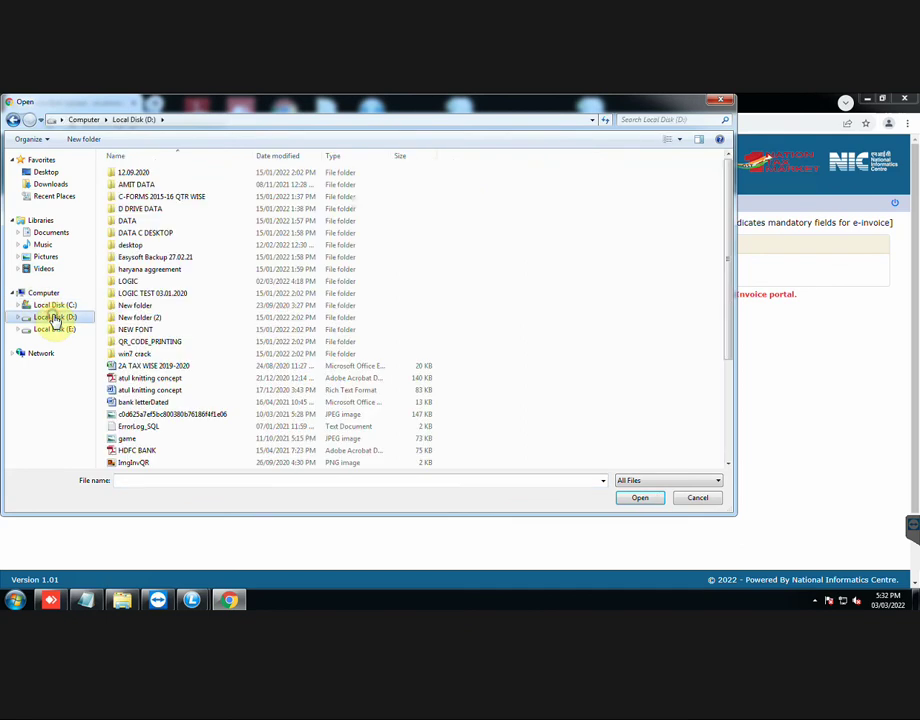
double_click(200, 283)
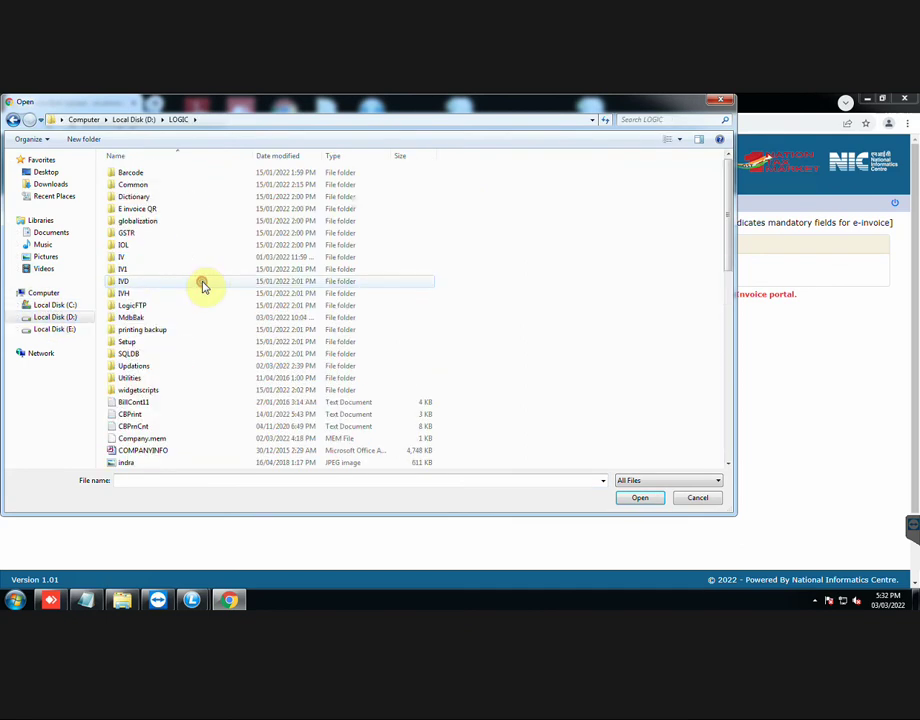
double_click(261, 258)
double_click(272, 237)
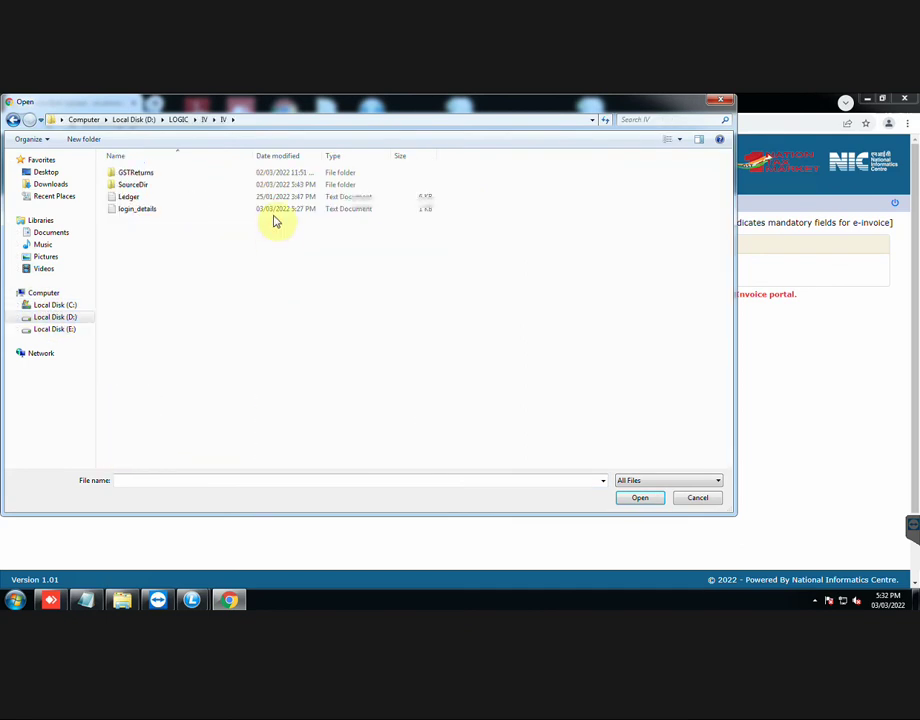
double_click(277, 175)
click(277, 177)
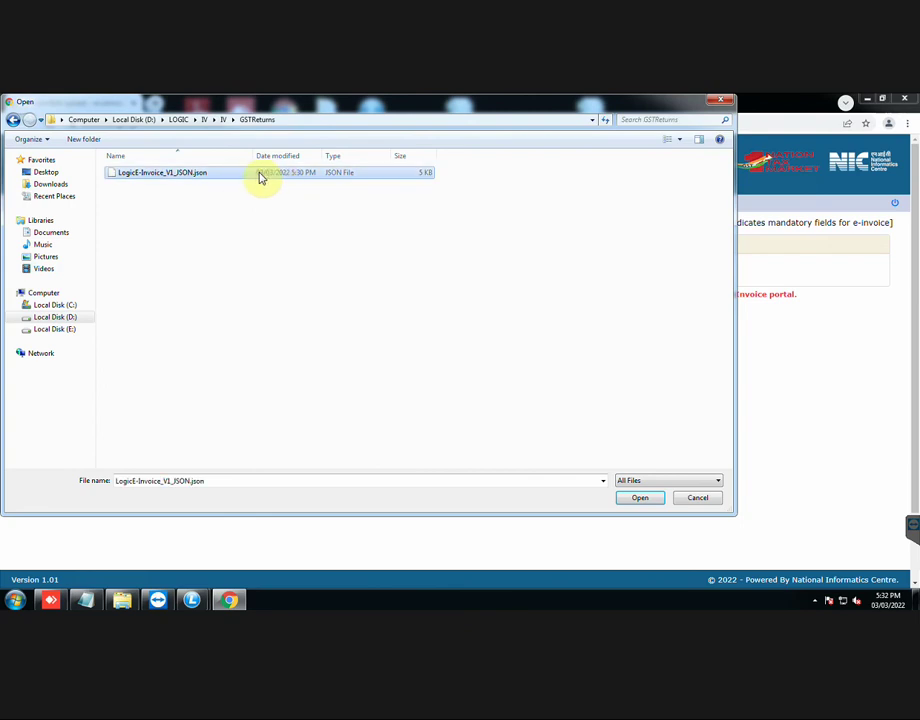
click(638, 498)
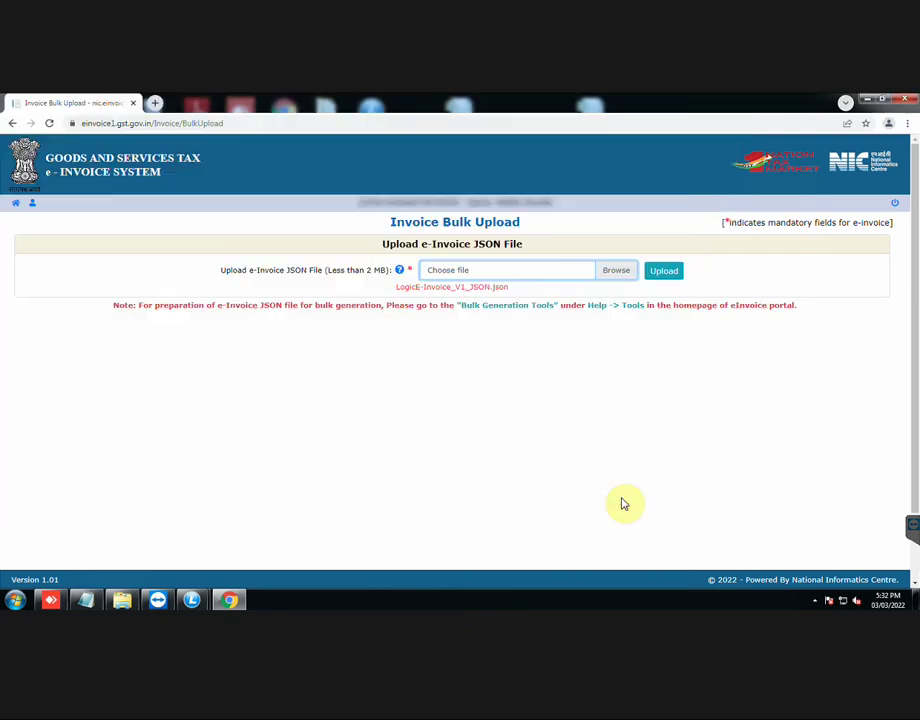
click(665, 274)
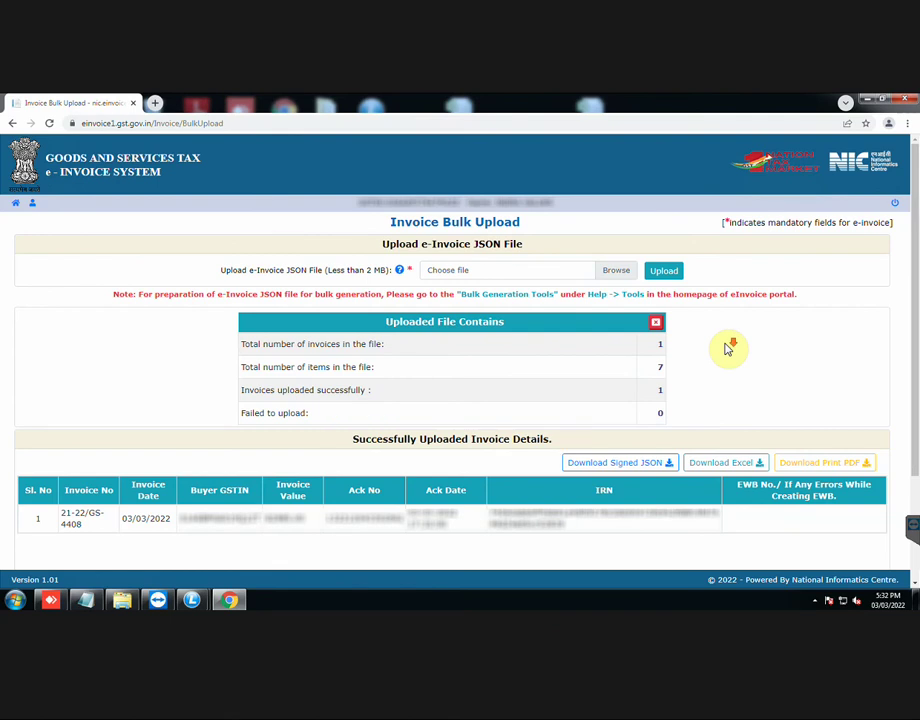
Download the uploaded invoice details from the e-Invoice portal as an Excel file.
scroll(727, 349, down, 2)
scroll(727, 349, down, 2)
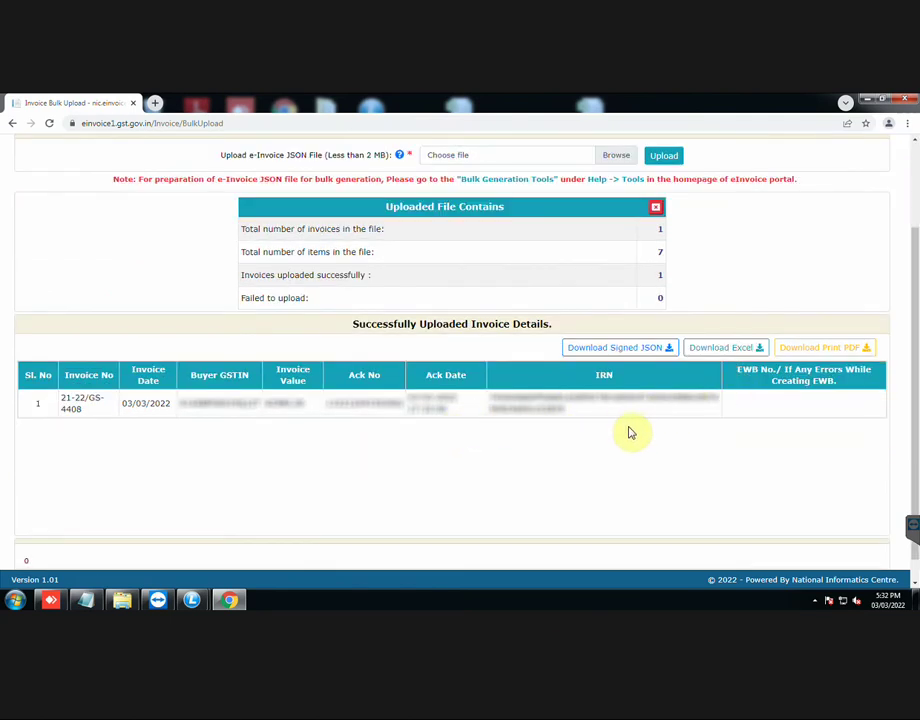
scroll(684, 434, down, 1)
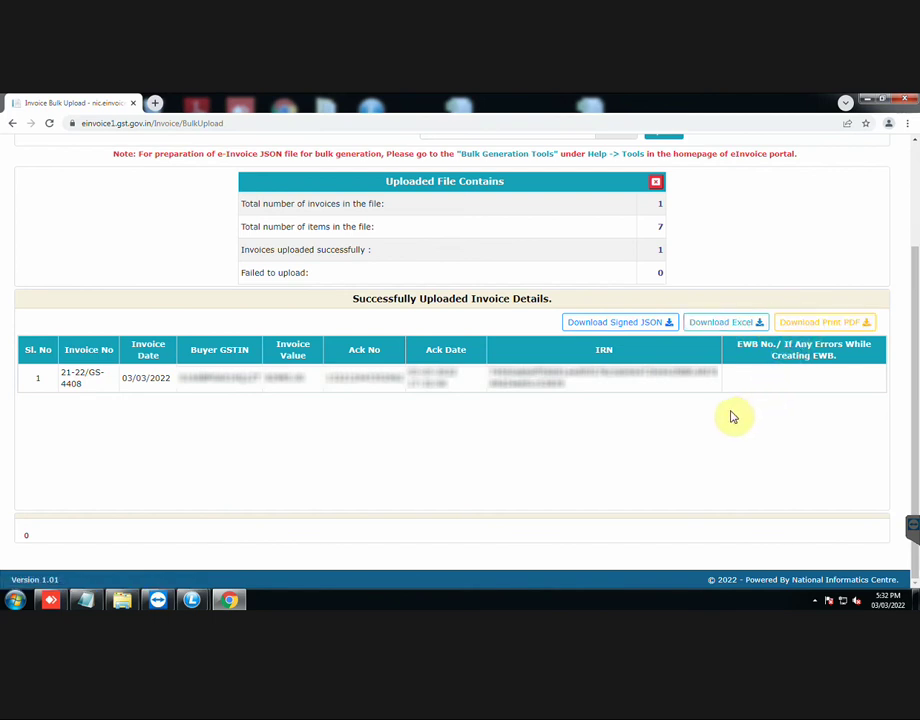
click(728, 325)
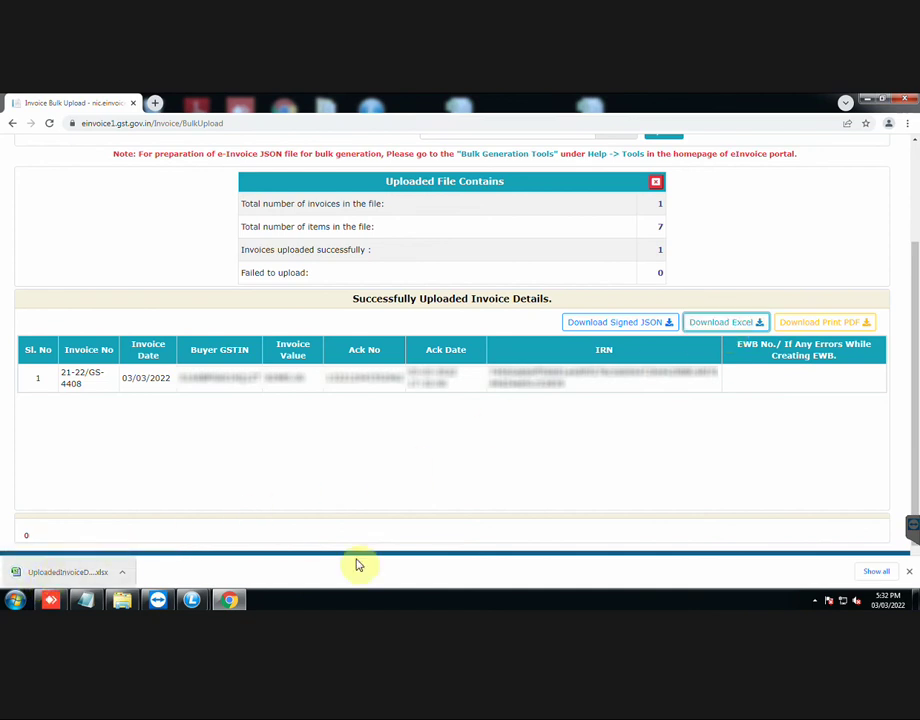
Return to LOGIC Trade's main menu and select the Allocate GST e-Invoice Number To Voucher report.
mouse_move(191, 600)
click(148, 544)
click(118, 380)
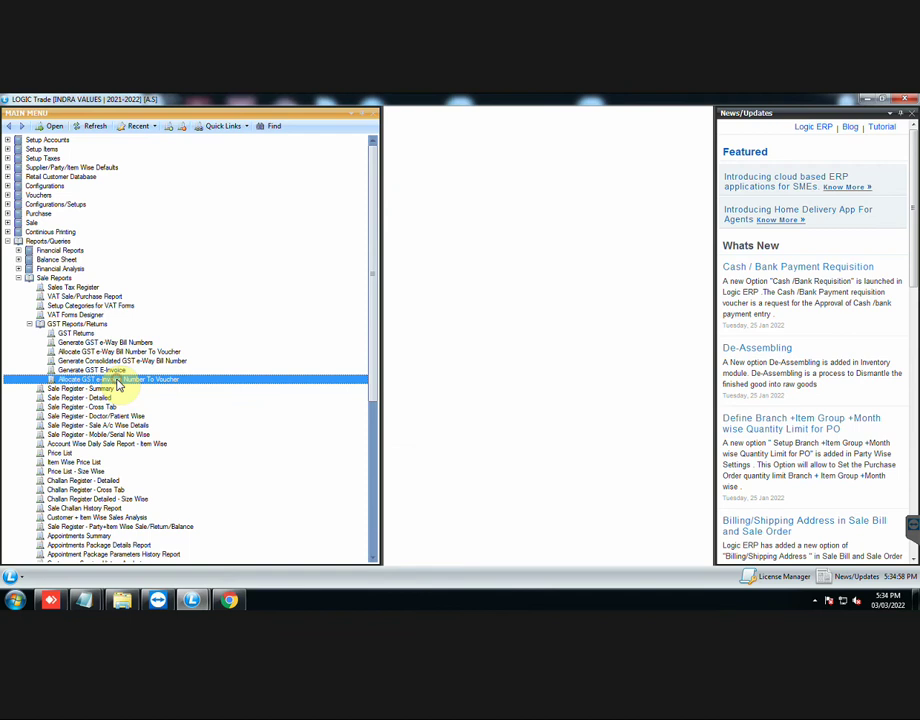
Load IRN, Ack No and Ack Date from D:\EXCEL E INVOICE BILL\IRNGenByMe.xlsx and save them.
double_click(189, 382)
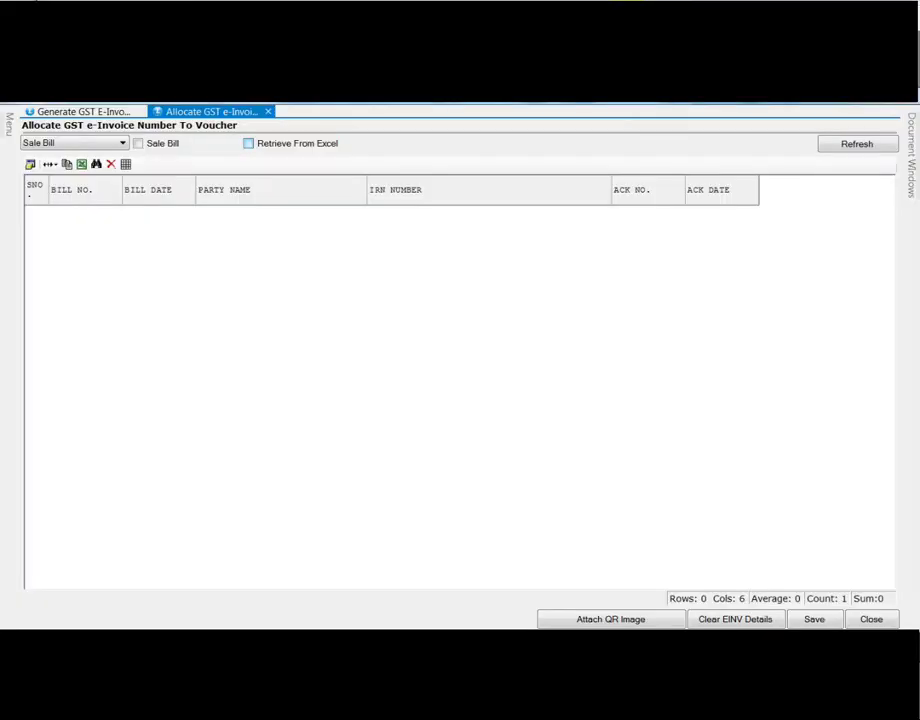
click(248, 143)
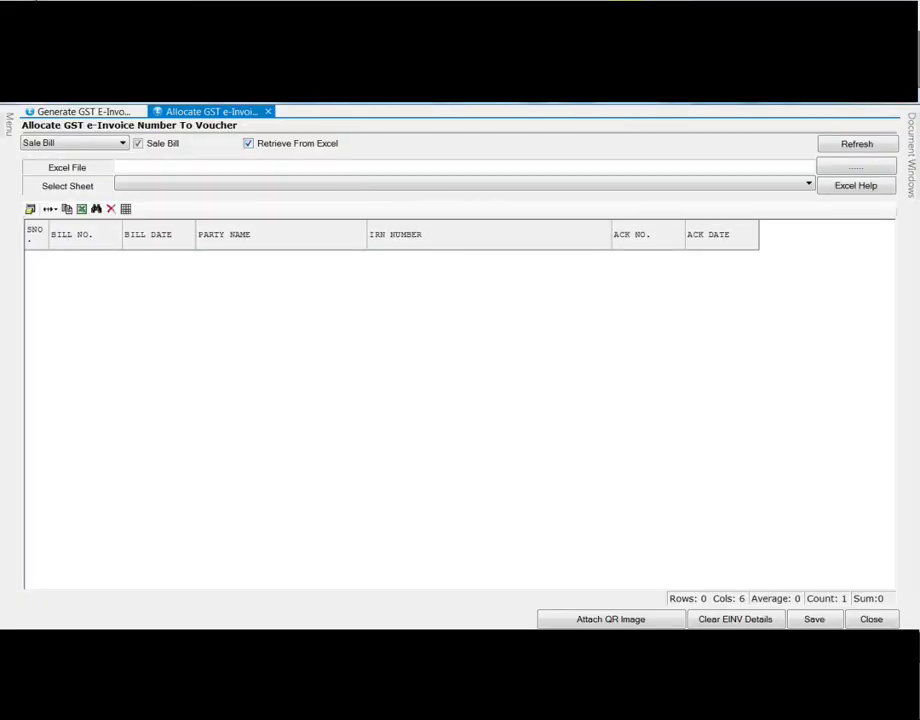
click(843, 168)
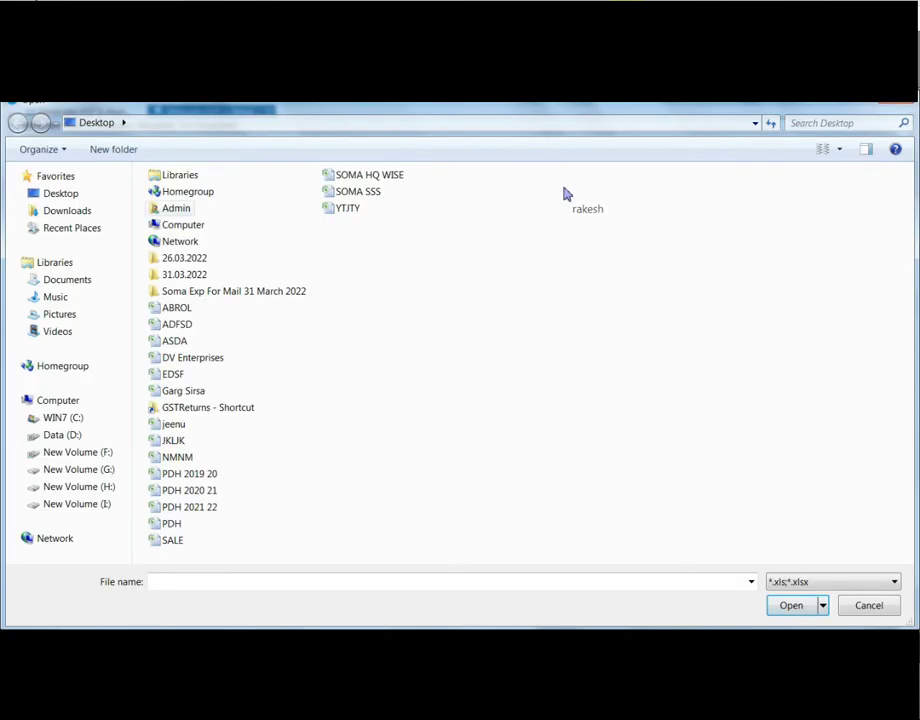
click(62, 435)
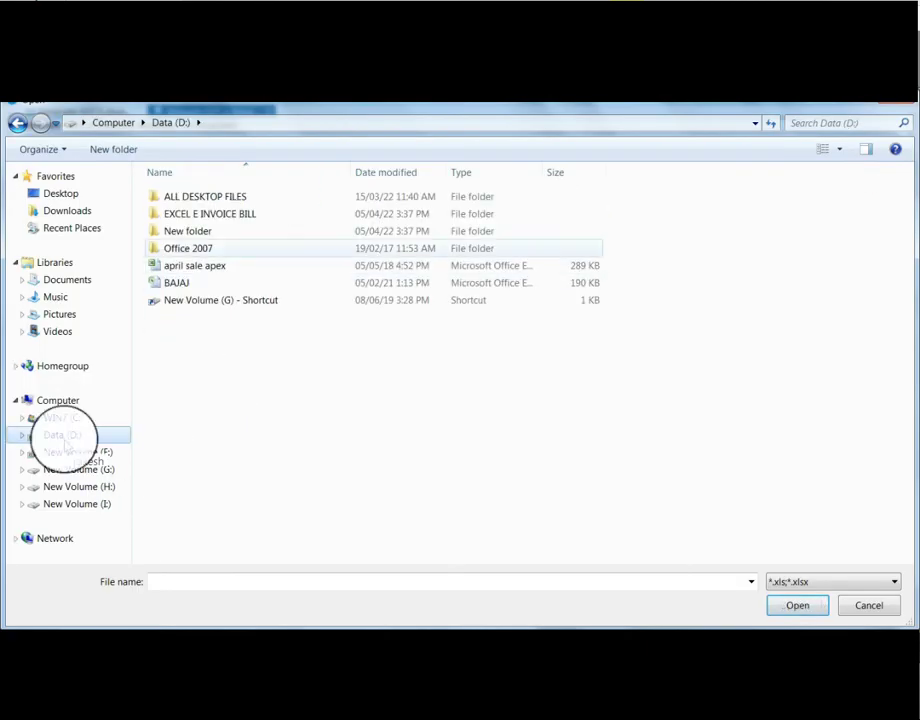
double_click(236, 216)
key(Down)
key(Return)
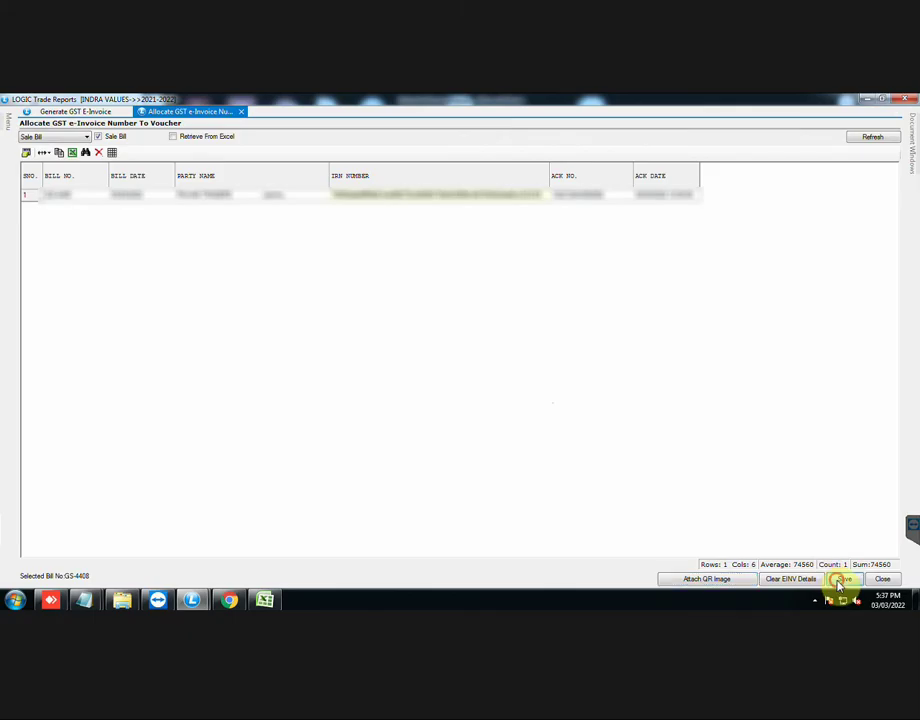
click(843, 579)
Confirm saving the e-invoice details and expand Continuous Printing in the main menu.
click(477, 390)
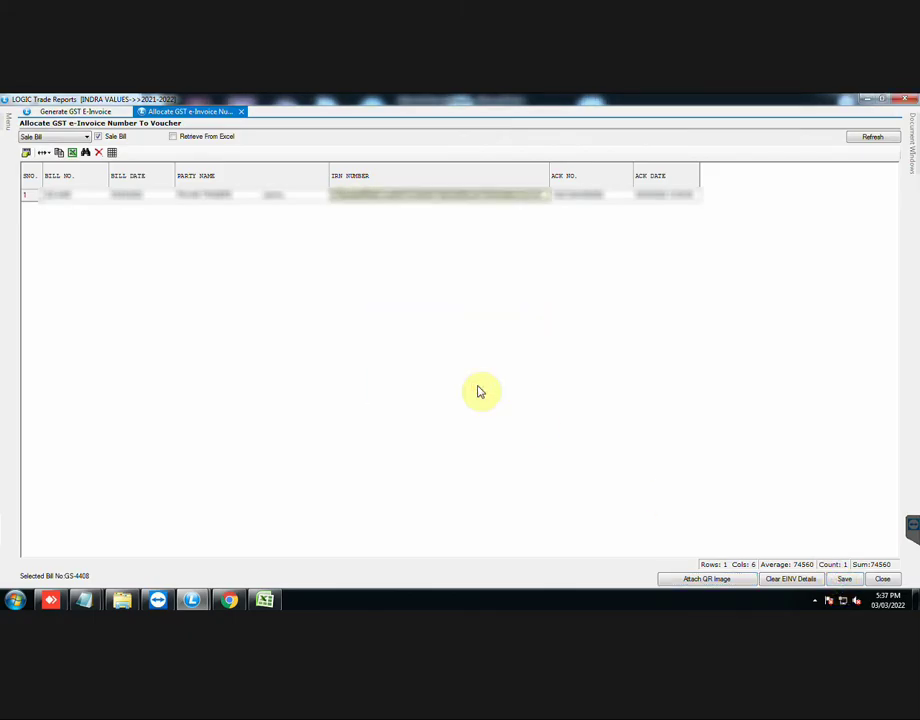
mouse_move(193, 600)
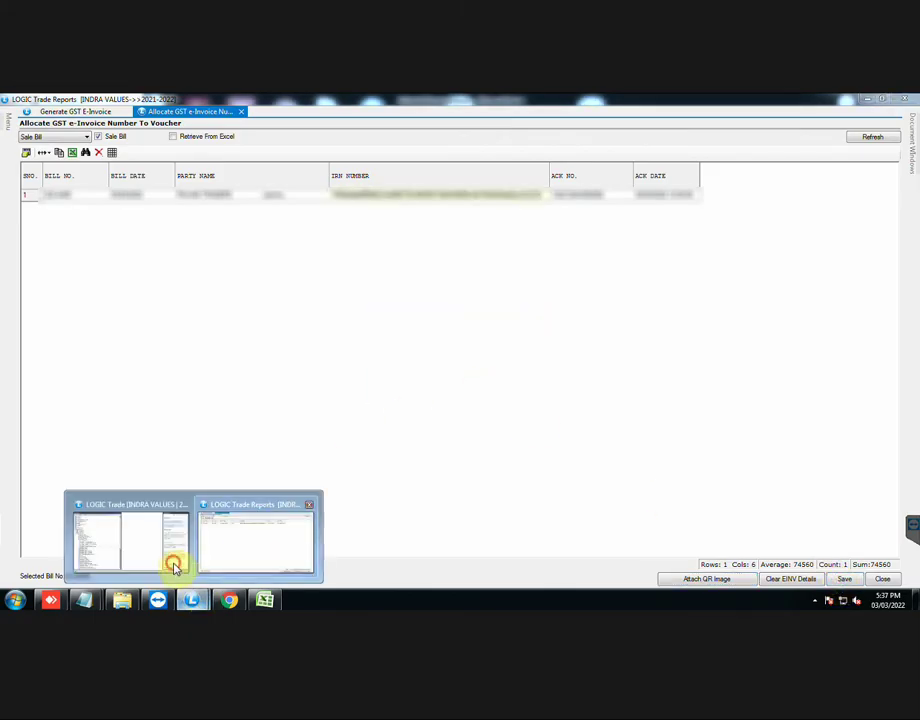
click(175, 563)
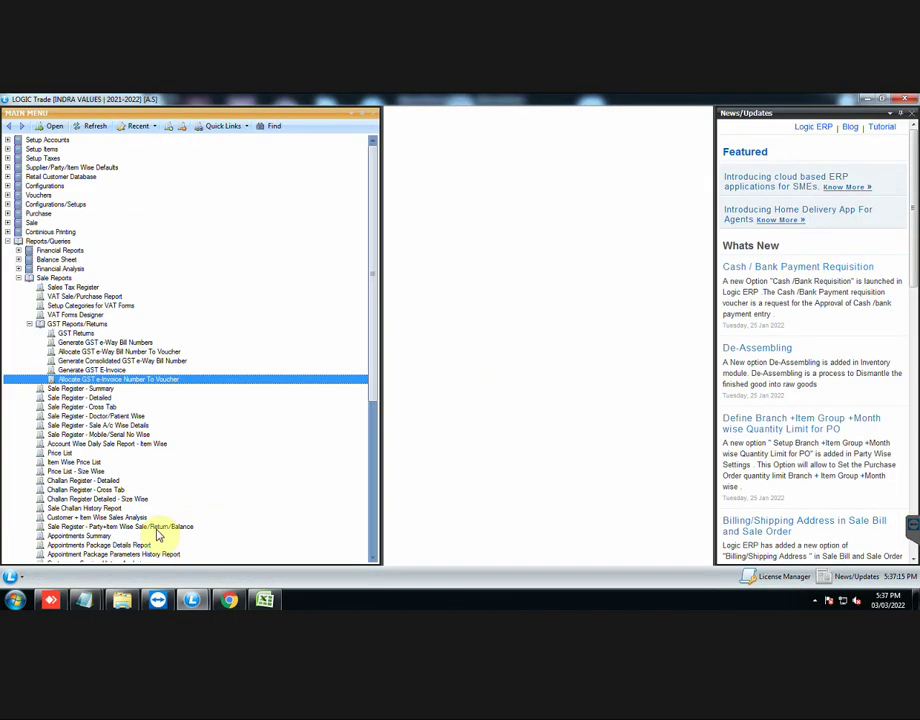
click(8, 232)
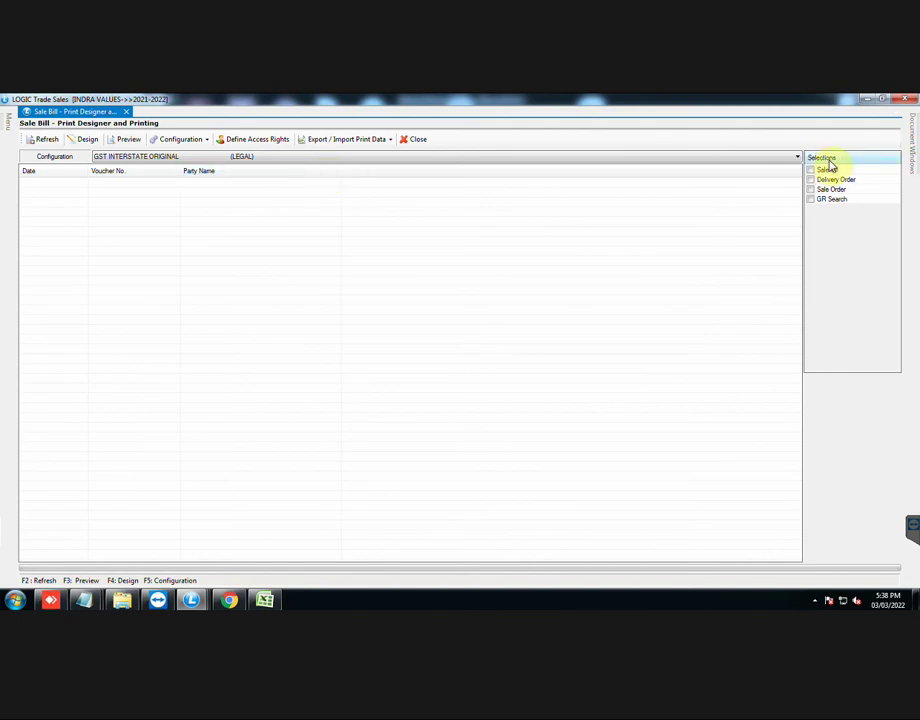
Select sale bill GS-4408 in the Sale Bill print designer, refresh its data, and preview it.
click(811, 171)
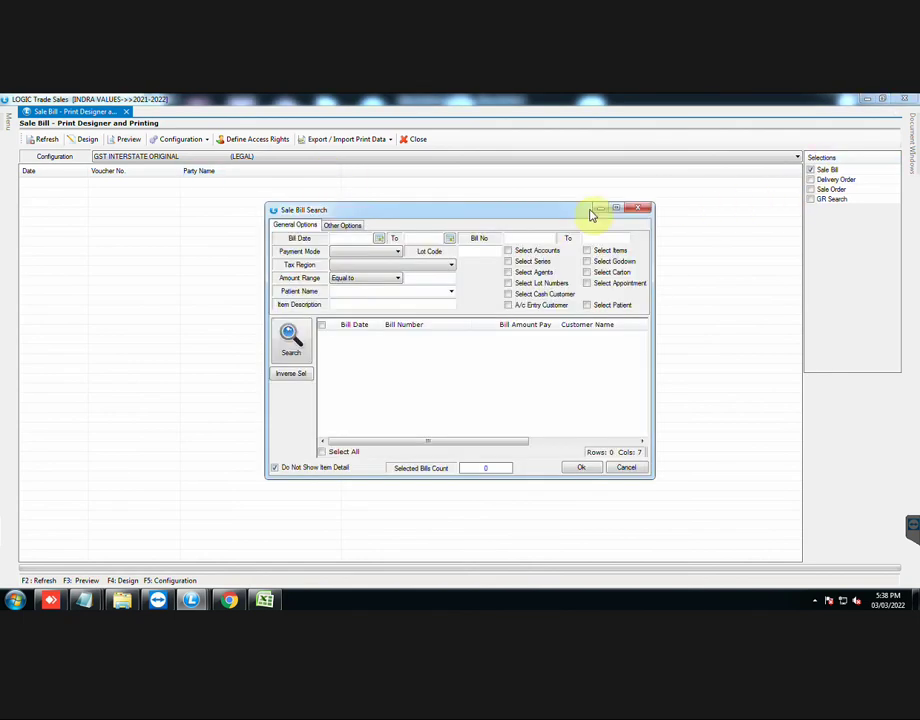
click(538, 238)
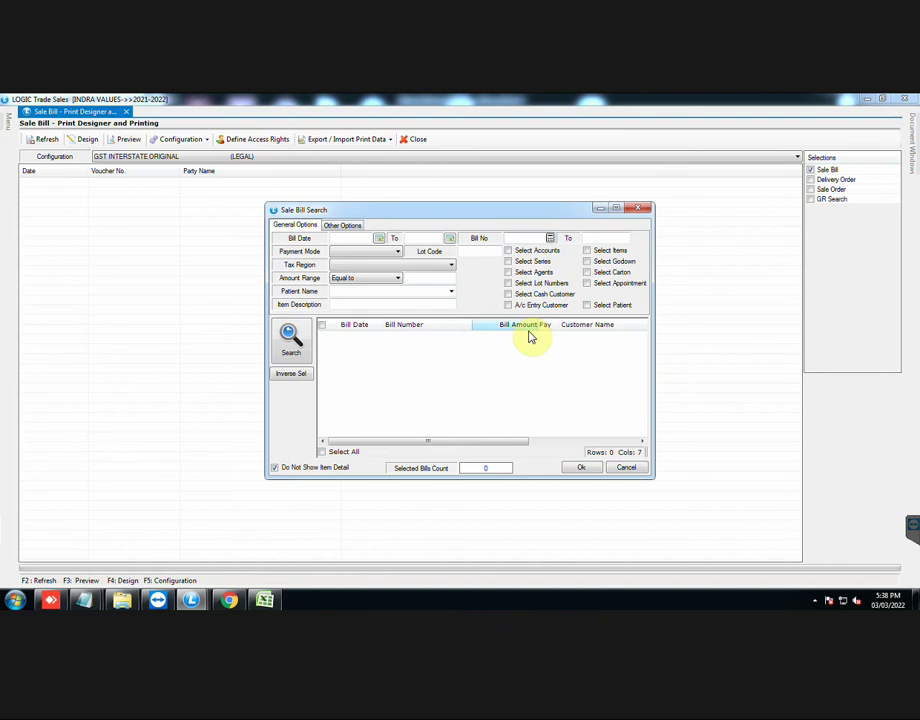
click(290, 342)
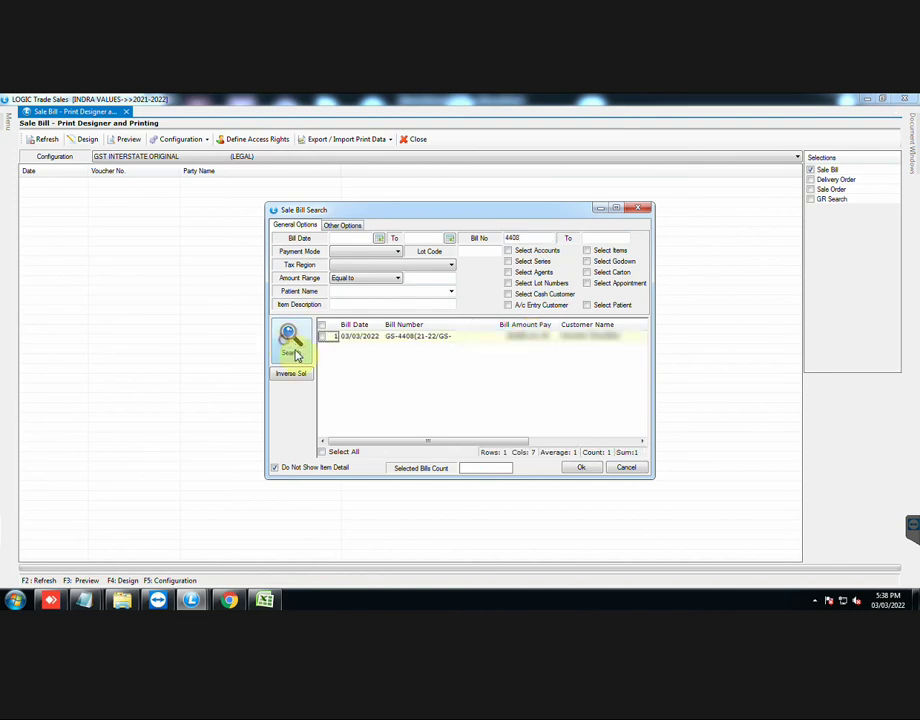
click(581, 467)
click(44, 139)
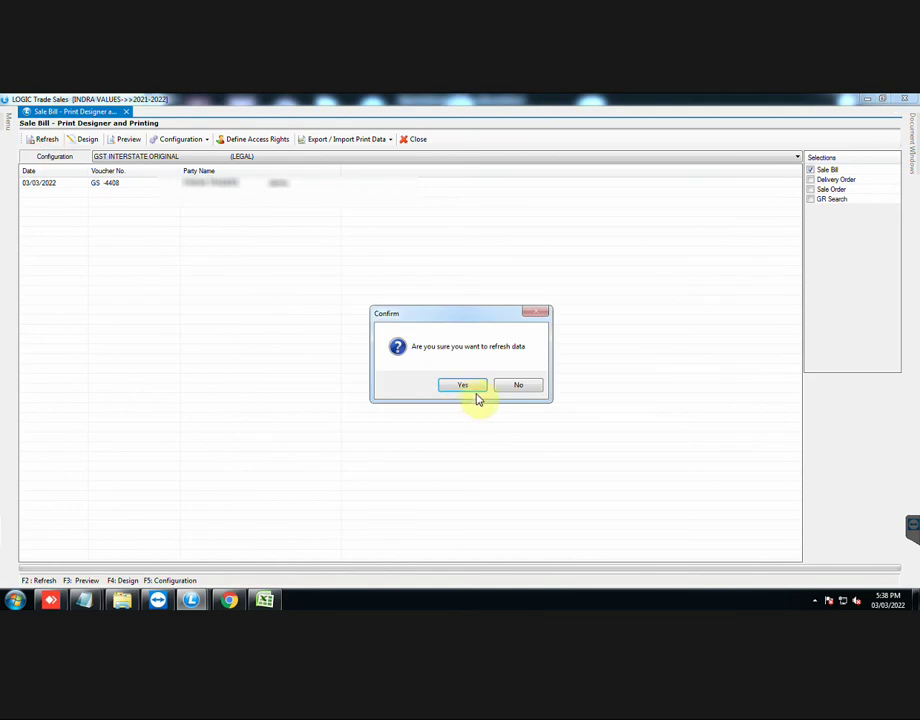
click(472, 389)
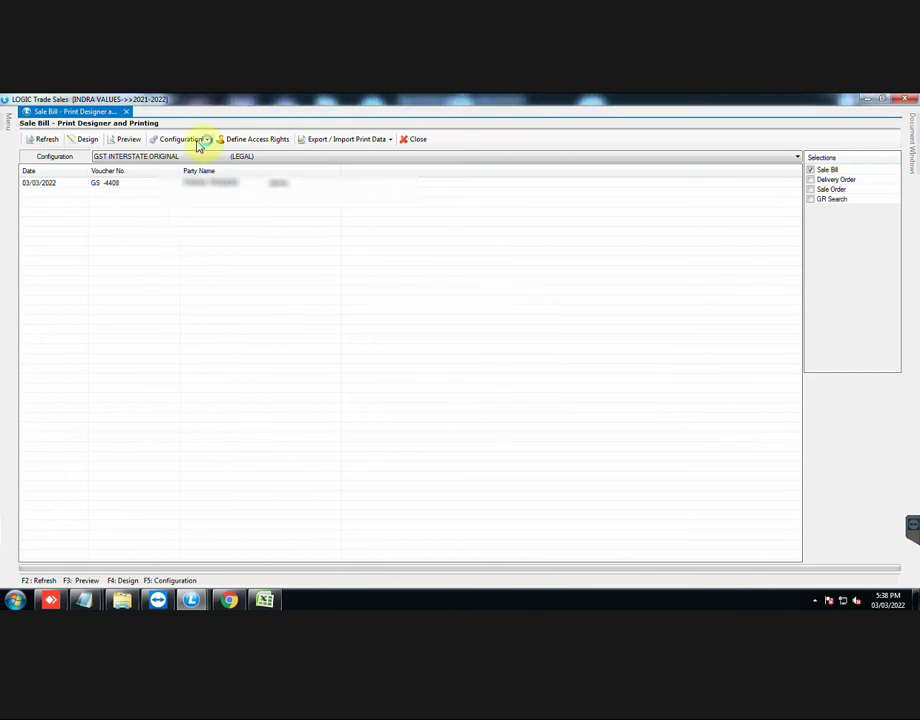
click(130, 139)
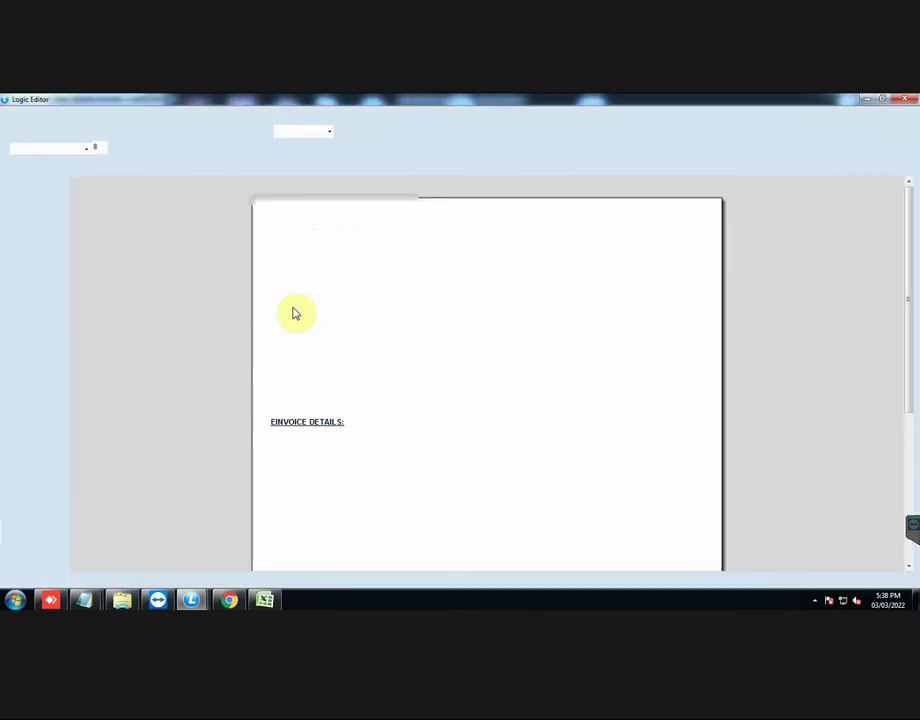
Scroll the preview to the EINVOICE DETAILS block with QR code, Ack No, Ack Date and IRN, then close it.
scroll(190, 322, down, 1)
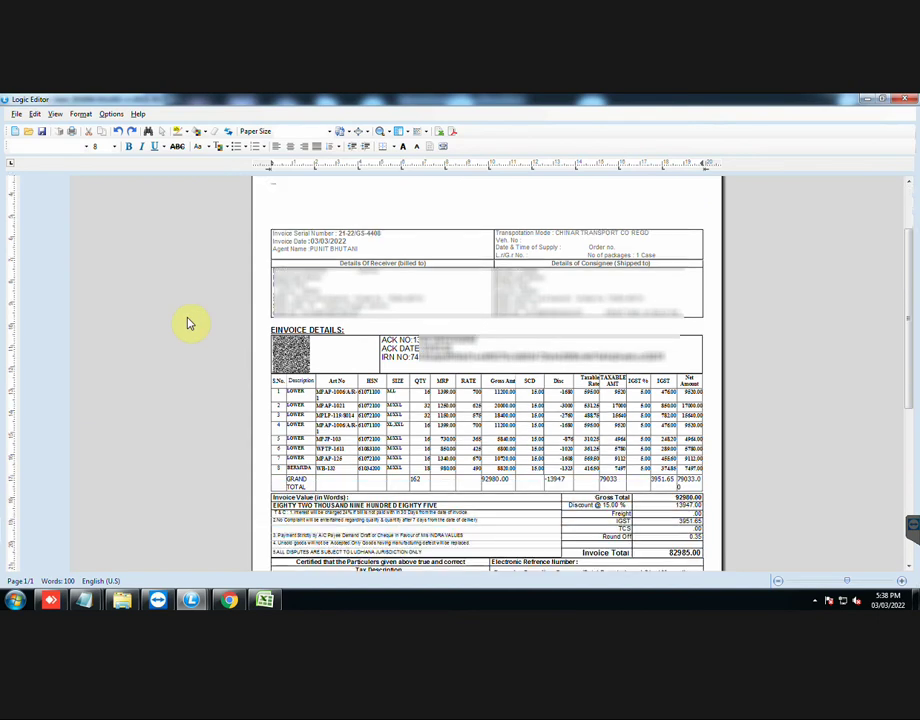
scroll(190, 322, down, 1)
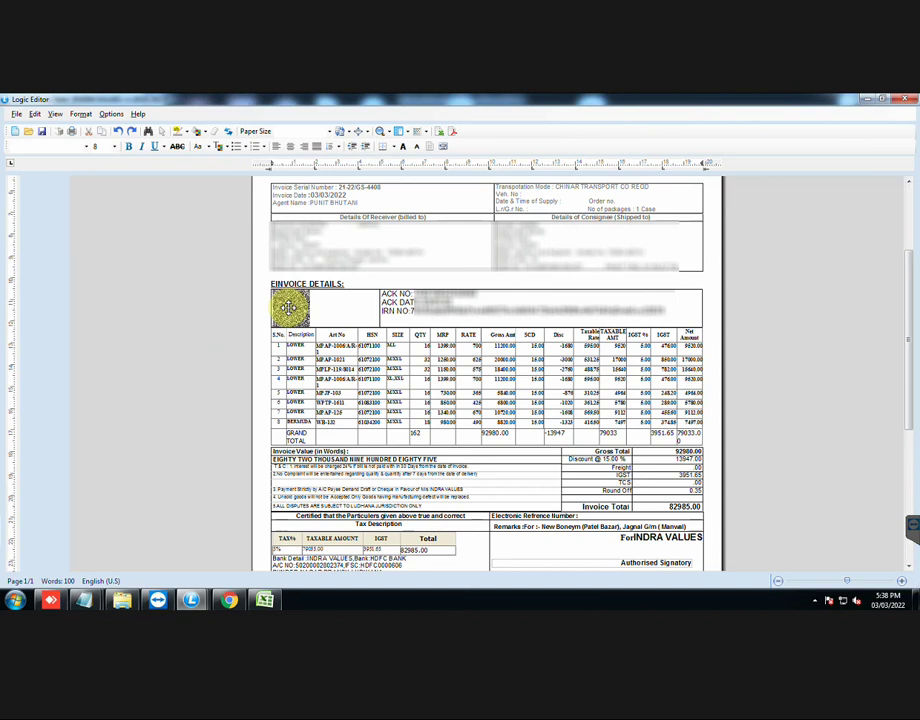
scroll(290, 310, down, 1)
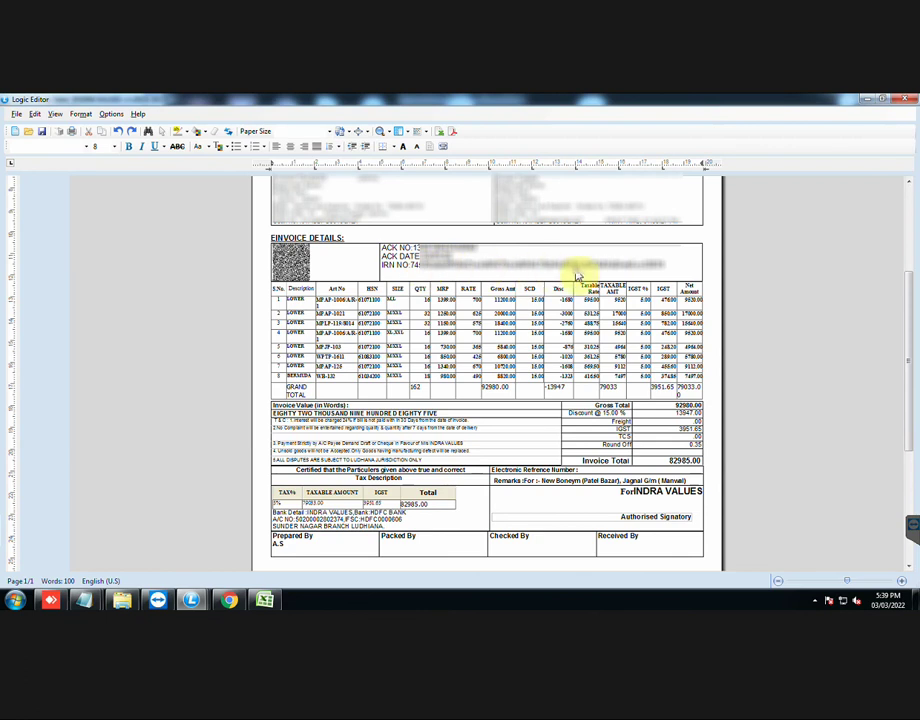
click(905, 100)
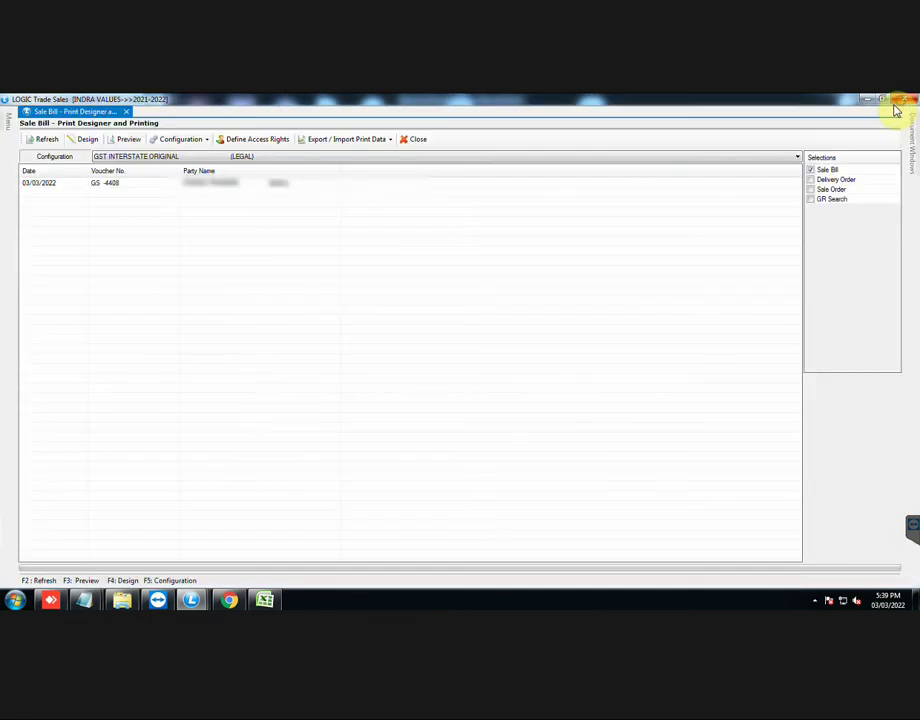
Open the invoice layout in Design and inspect the Ack No, Ack Date and IRN field placeholders.
click(86, 142)
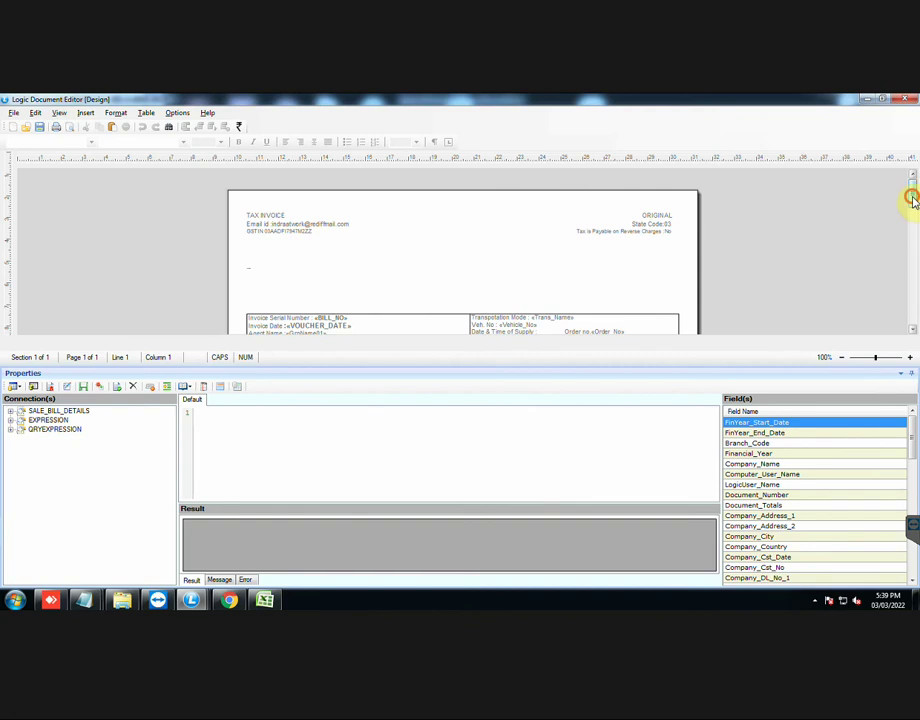
drag(913, 199, 912, 242)
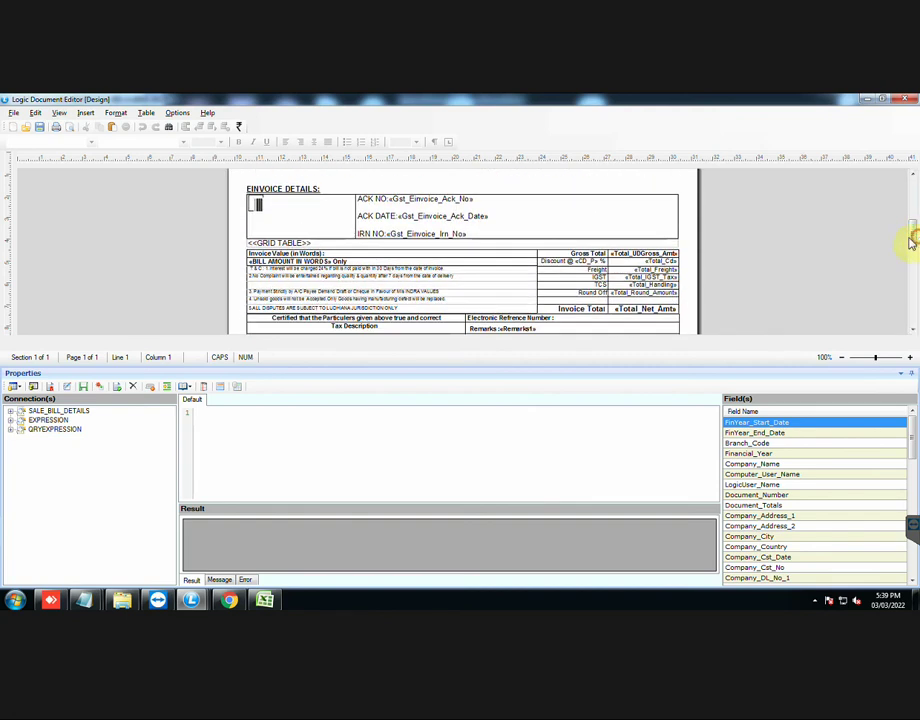
click(487, 200)
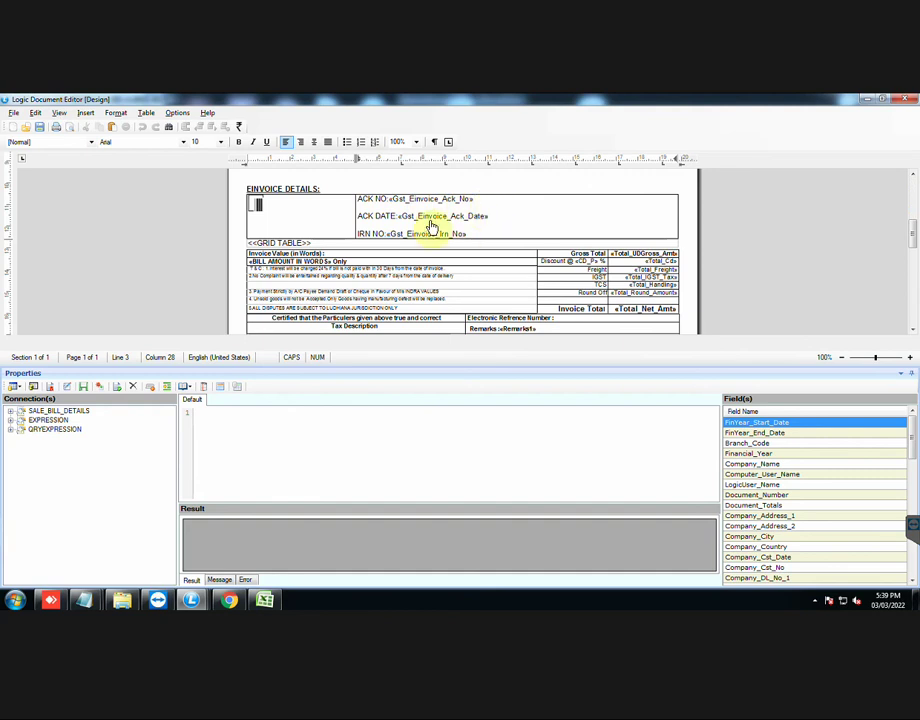
click(503, 215)
click(476, 232)
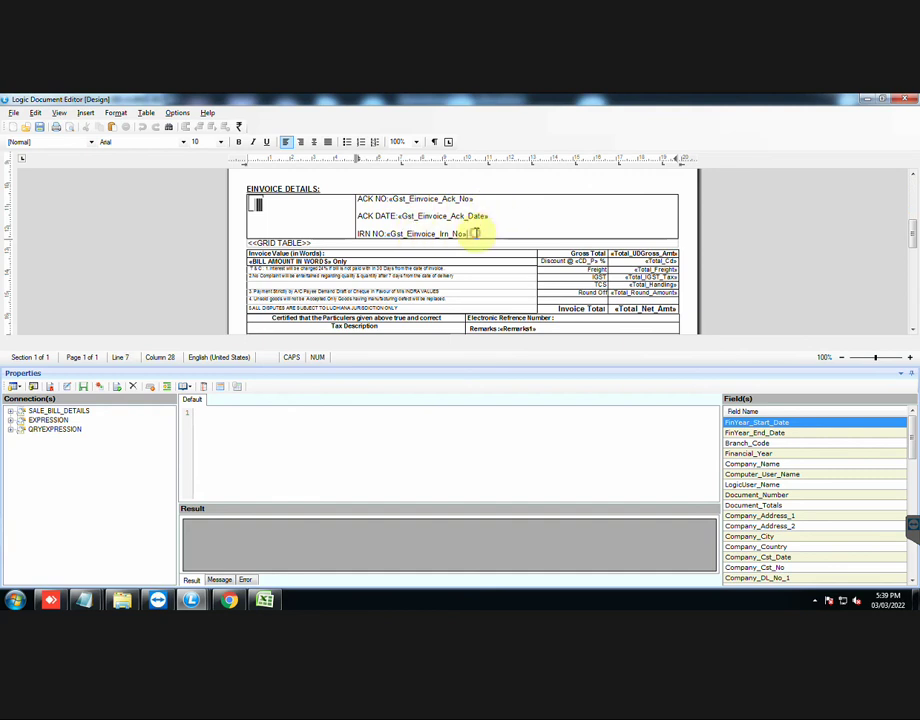
Review the QR image settings: LEFT, VERTICAL, BILLHEADERDETAILS, IRN_QR_IMG_DETAILS, Embedded.
click(273, 210)
double_click(258, 207)
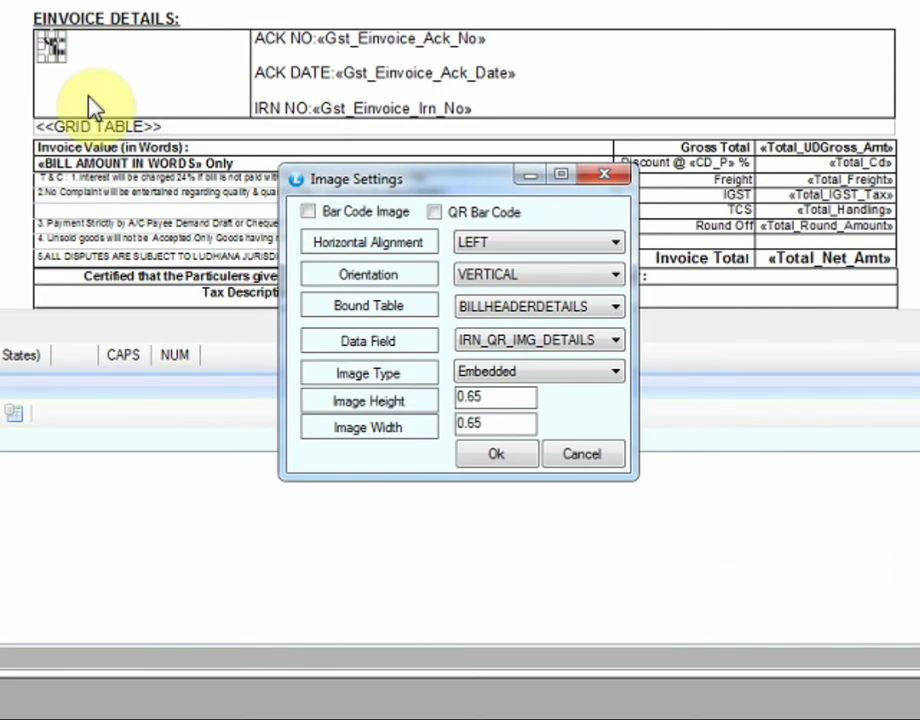
click(615, 246)
click(600, 264)
click(605, 276)
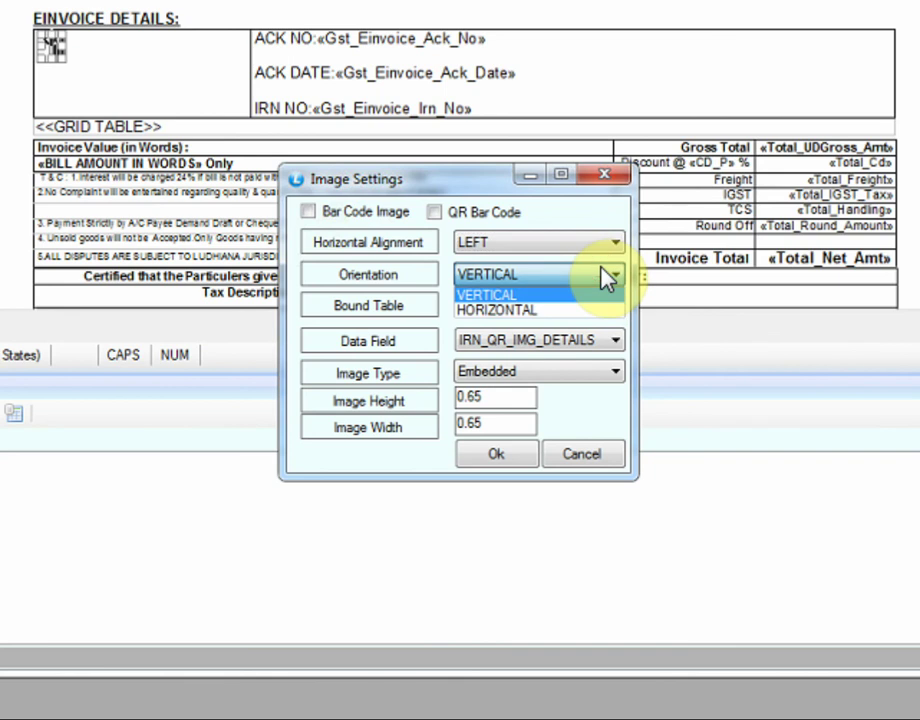
click(606, 292)
click(607, 307)
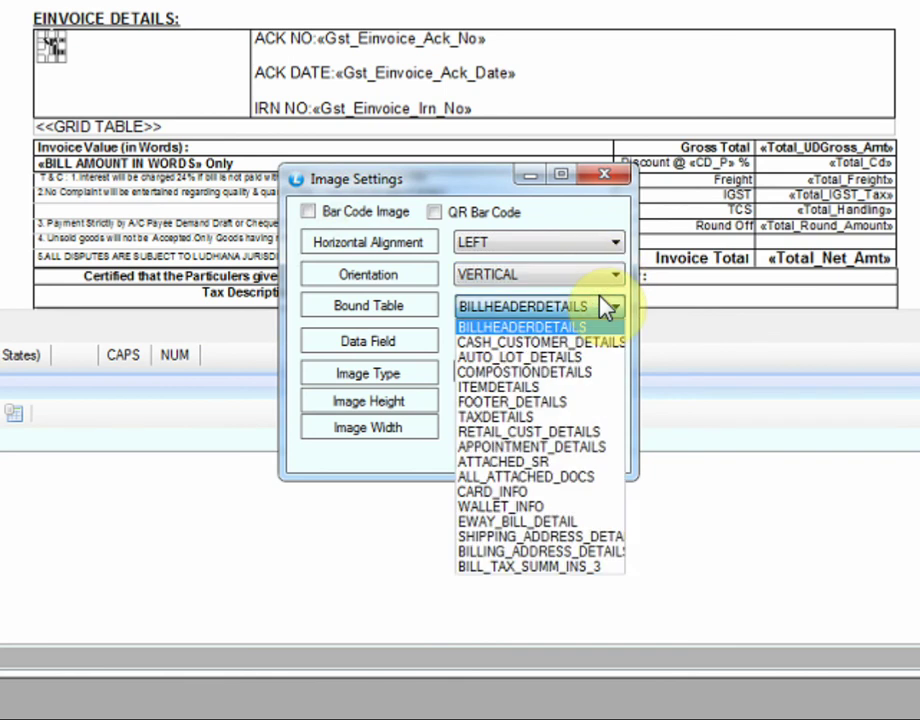
click(608, 306)
click(610, 341)
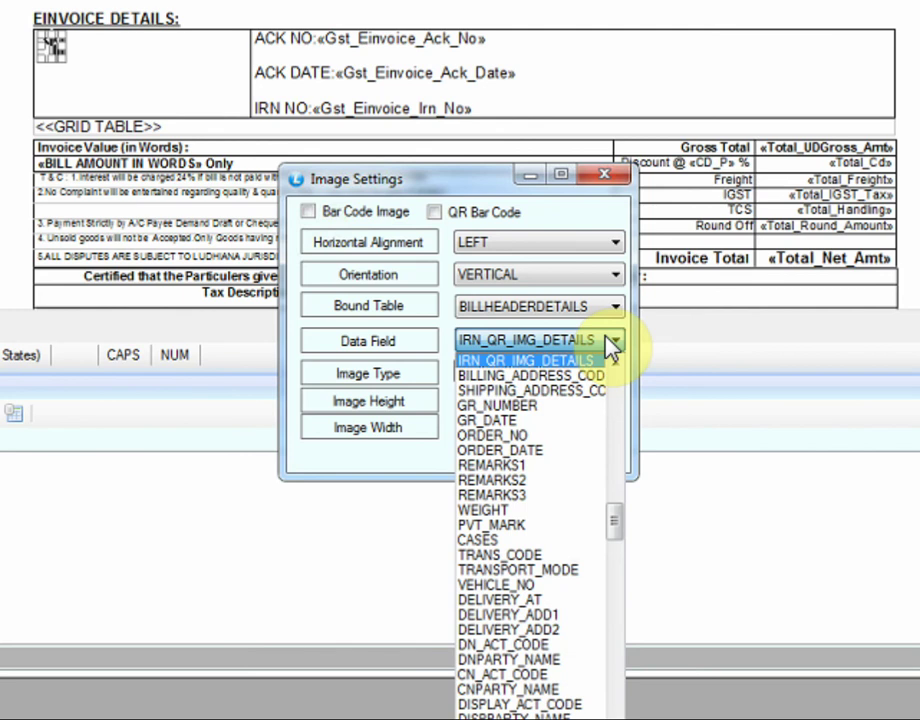
click(610, 342)
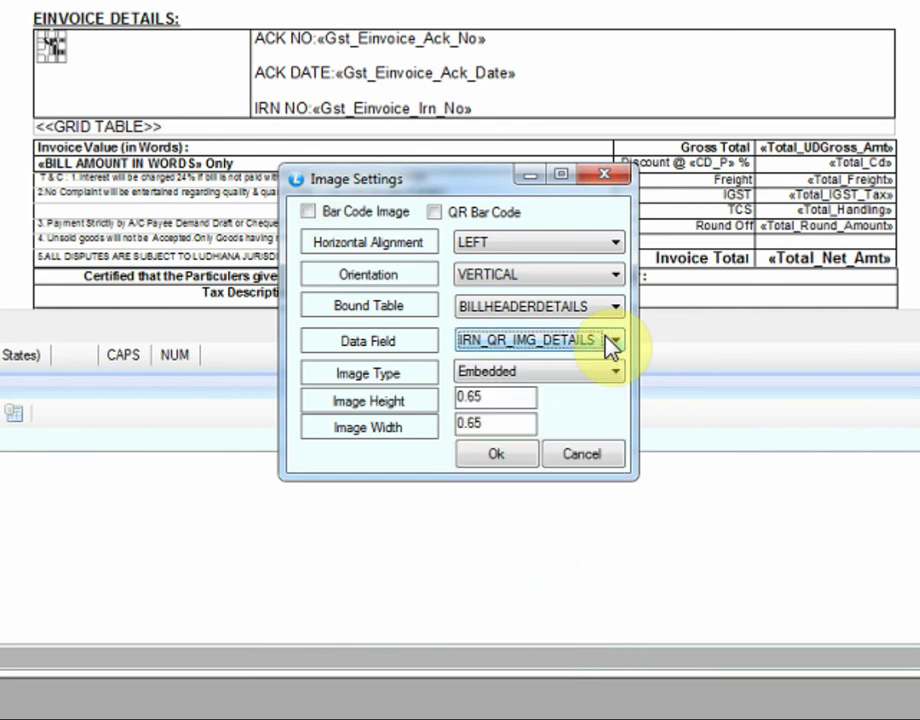
click(607, 372)
click(598, 364)
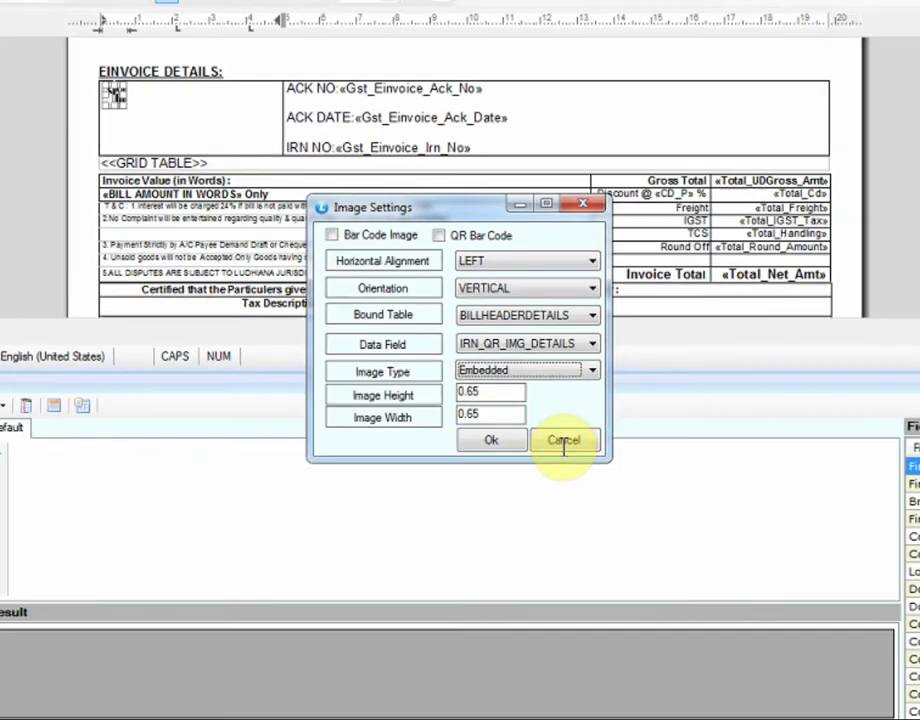
Cancel the QR image settings unchanged and close the Logic Document Editor design view.
click(580, 458)
click(900, 99)
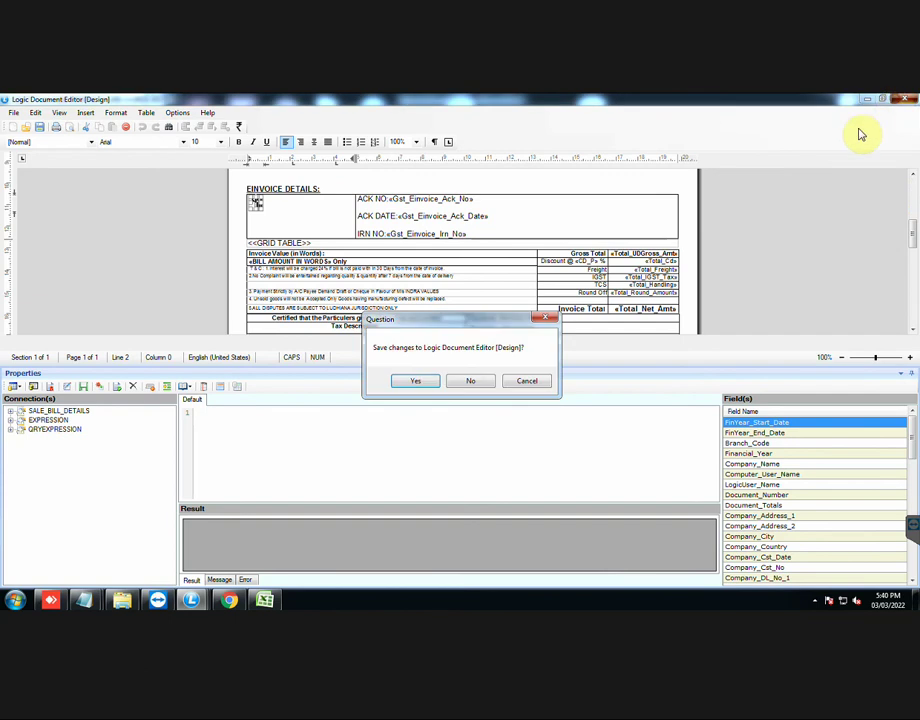